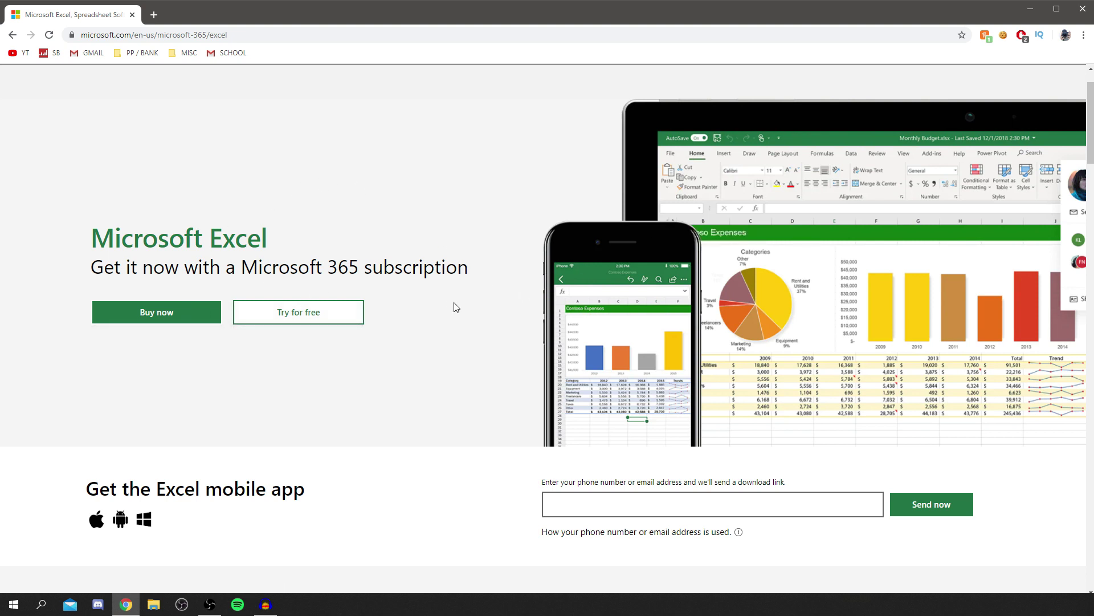
Scroll down and back up the Microsoft Excel product page.
{"action": "scroll", "coordinate": [453, 309], "scroll_direction": "down", "scroll_amount": 2}
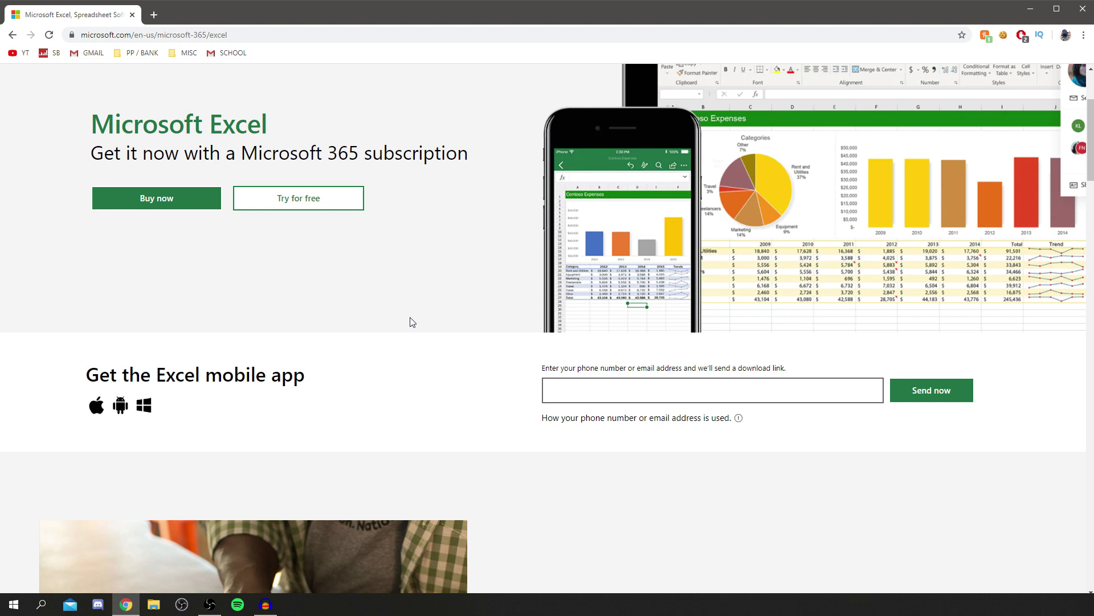
{"action": "scroll", "coordinate": [412, 322], "scroll_direction": "up", "scroll_amount": 1}
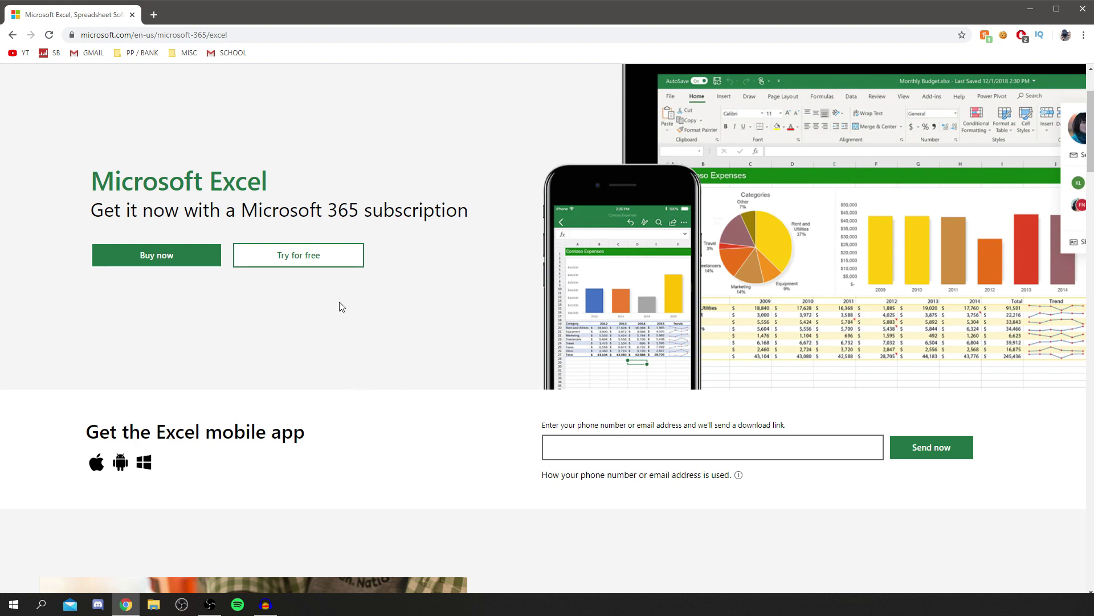
In a new tab, search Google for 'microsoft', open Microsoft's official home page, and go to Sign in.
{"action": "left_click", "coordinate": [153, 14]}
{"action": "left_click", "coordinate": [505, 253]}
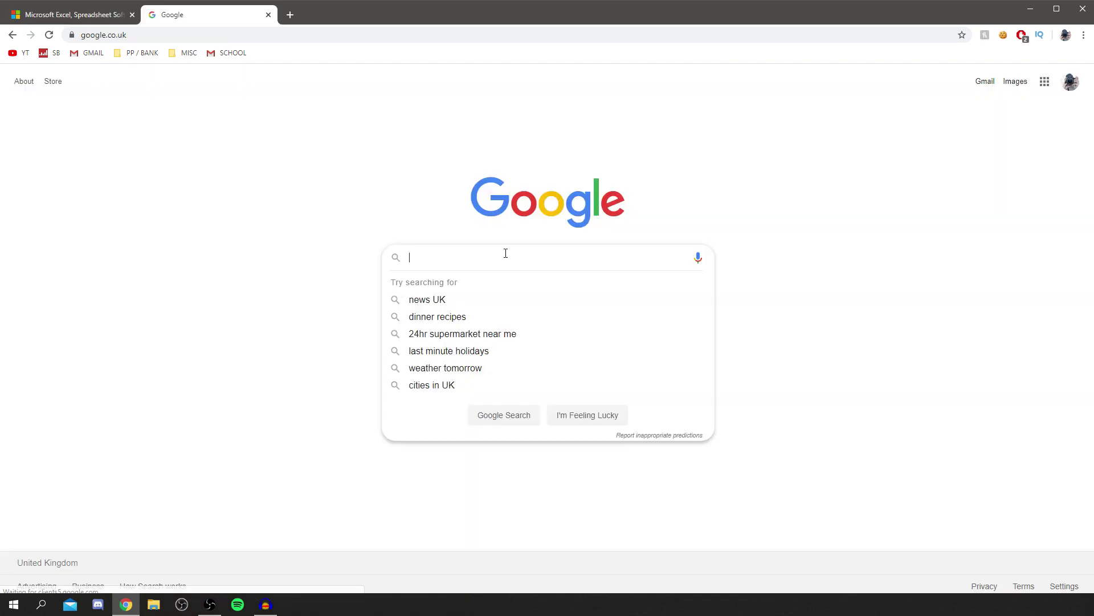
{"action": "type", "text": "microsoftr"}
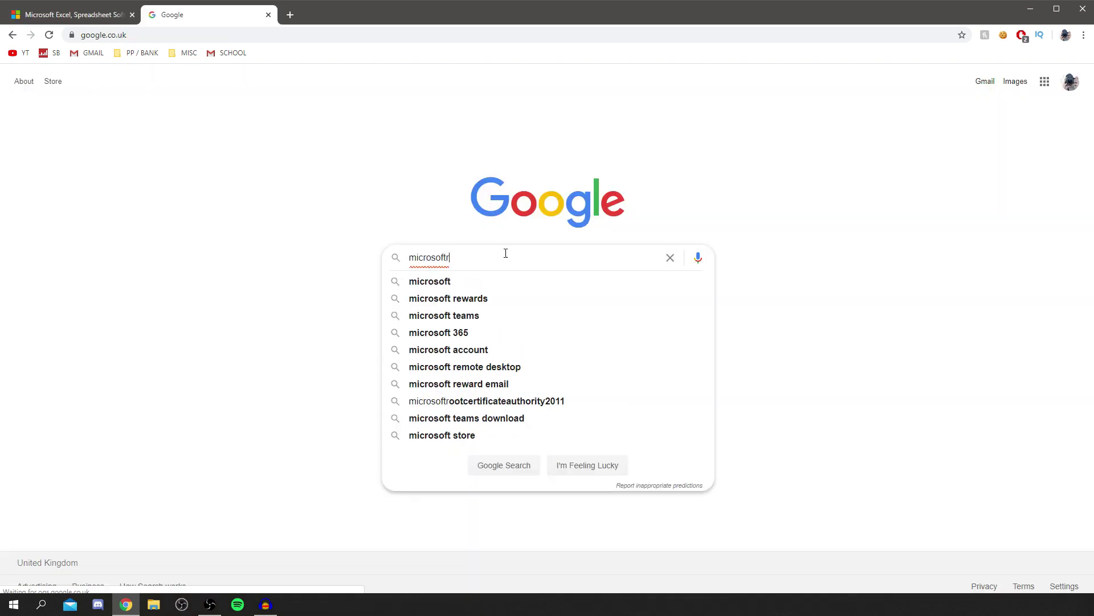
{"action": "key", "text": "BackSpace"}
{"action": "key", "text": "Return"}
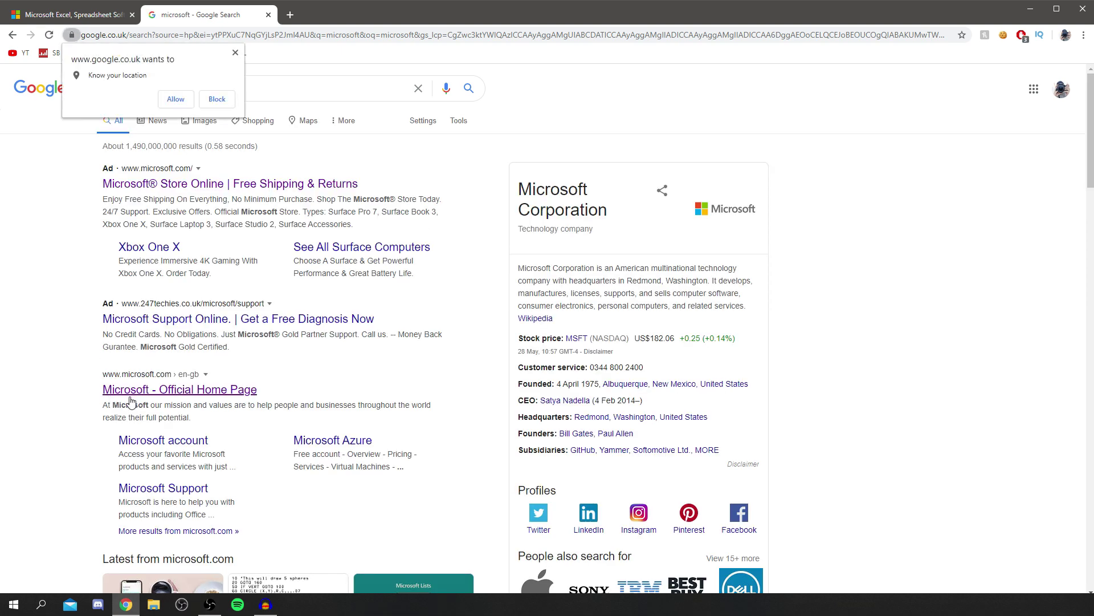
{"action": "left_click", "coordinate": [133, 396]}
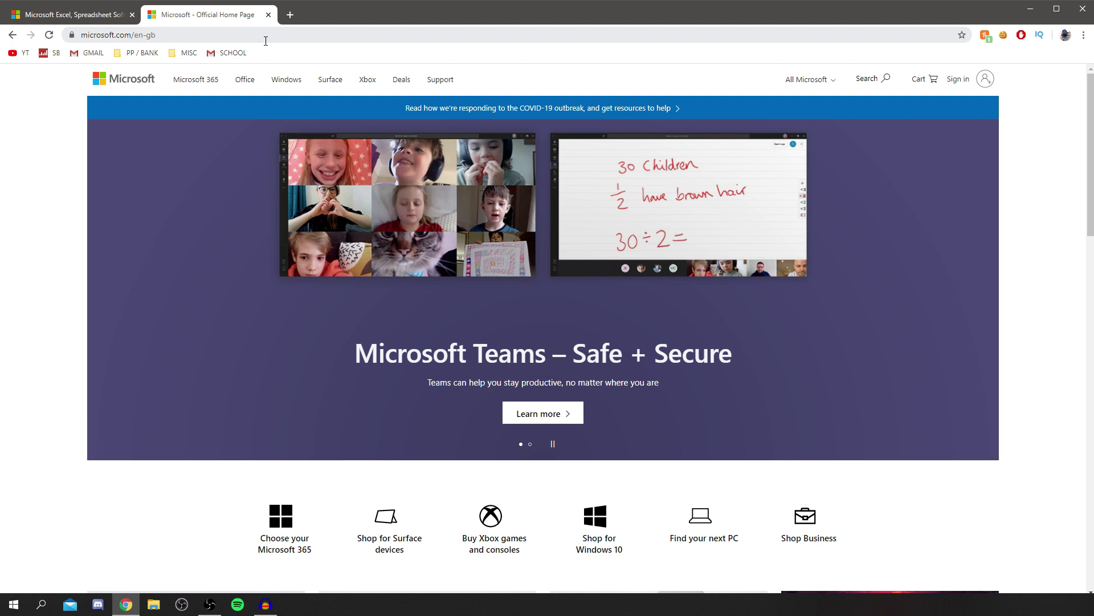
{"action": "left_click", "coordinate": [962, 81]}
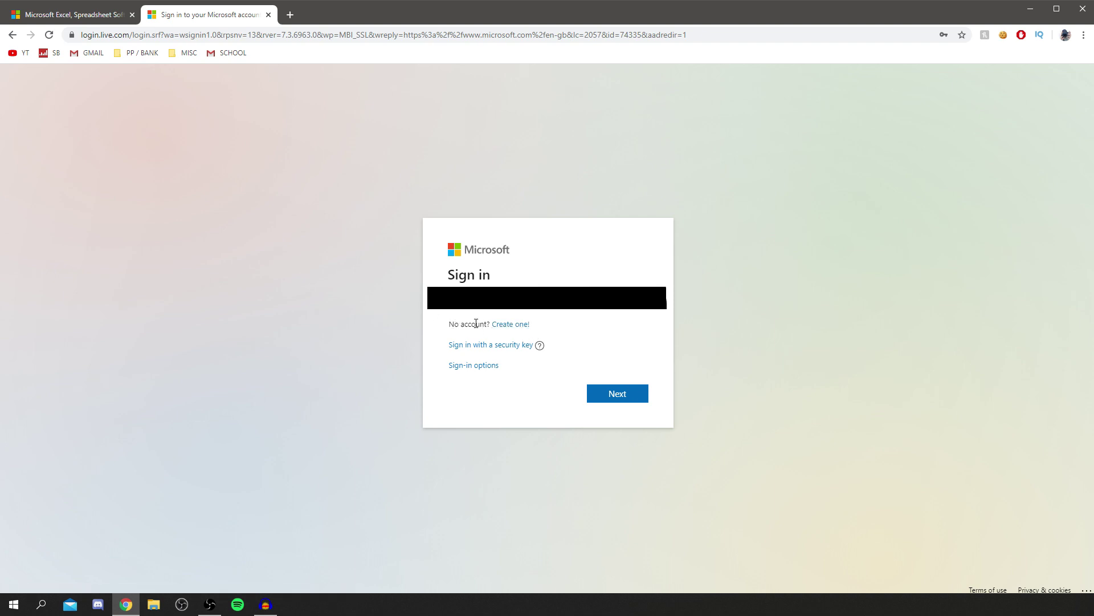
Sign in to the Microsoft account with the saved password, choosing to stay signed in.
{"action": "left_click", "coordinate": [501, 324]}
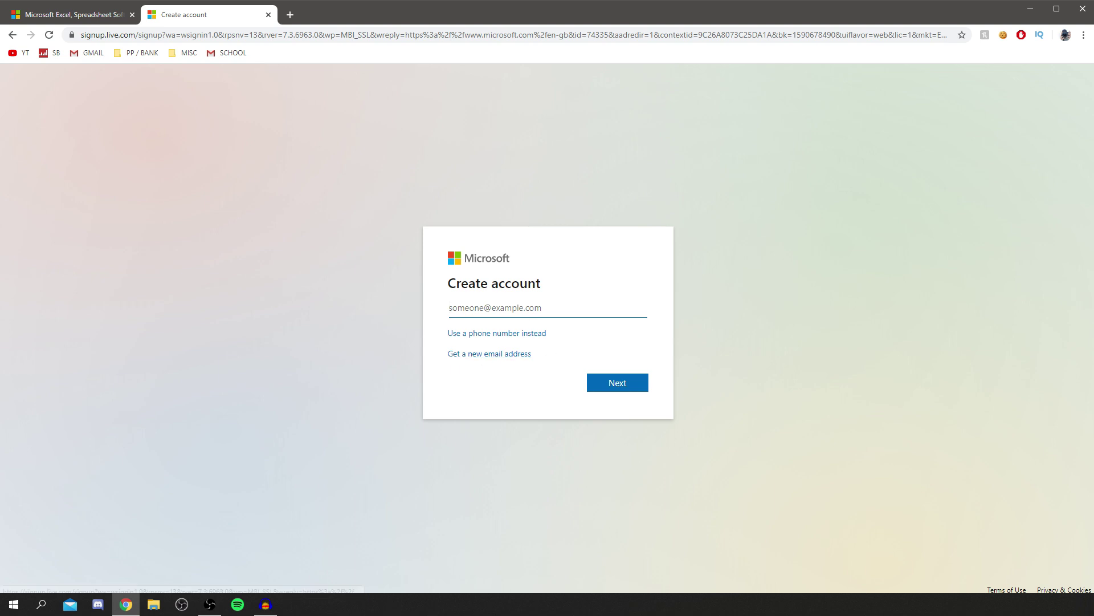
{"action": "left_click", "coordinate": [13, 35]}
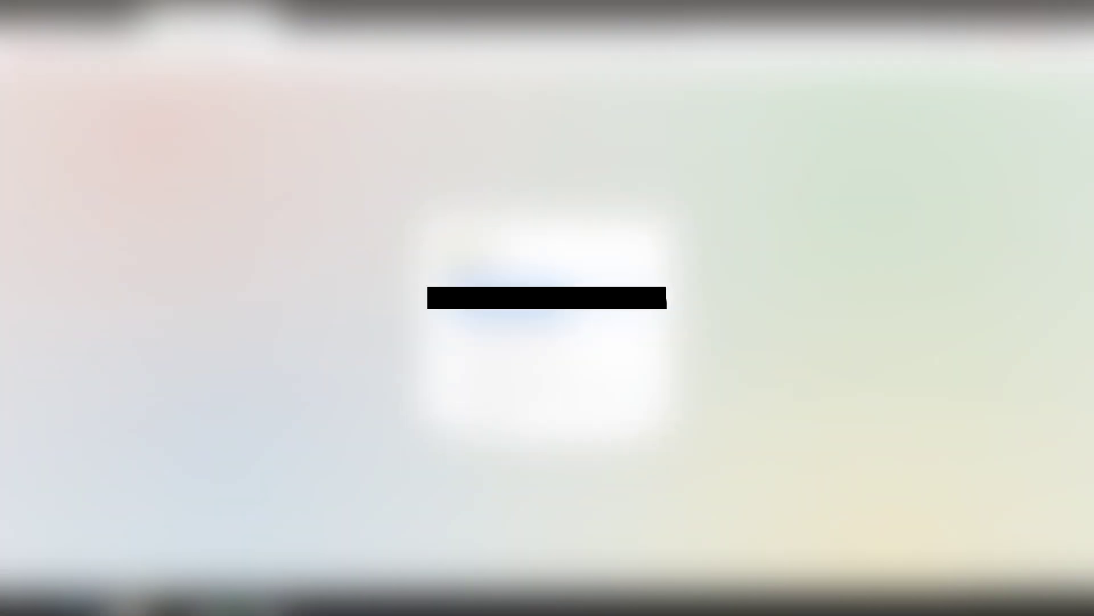
{"action": "left_click", "coordinate": [627, 395]}
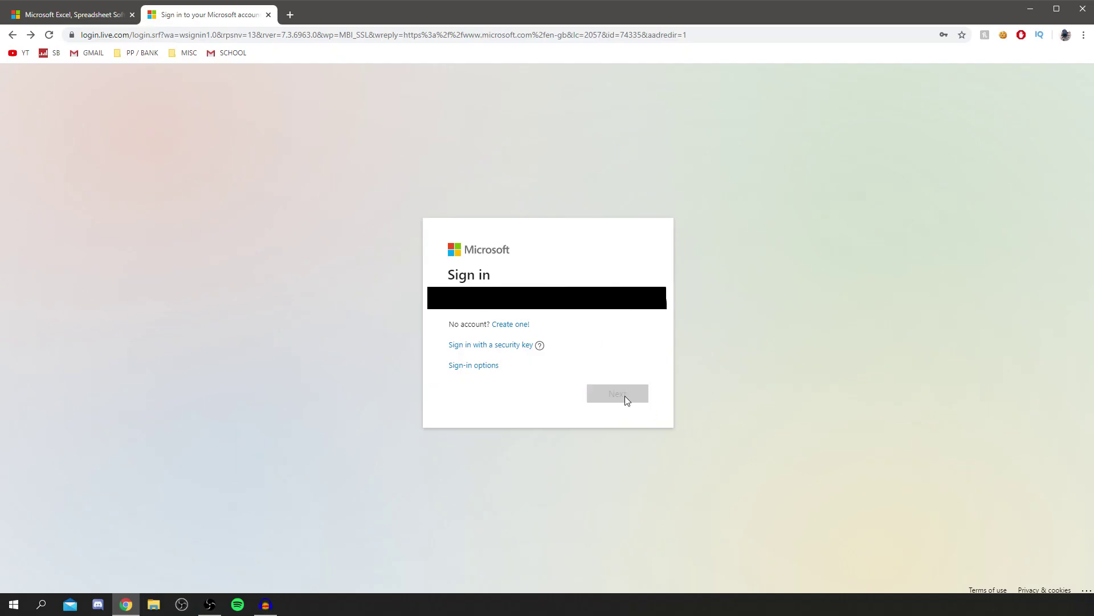
{"action": "left_click", "coordinate": [453, 345]}
{"action": "left_click", "coordinate": [644, 398]}
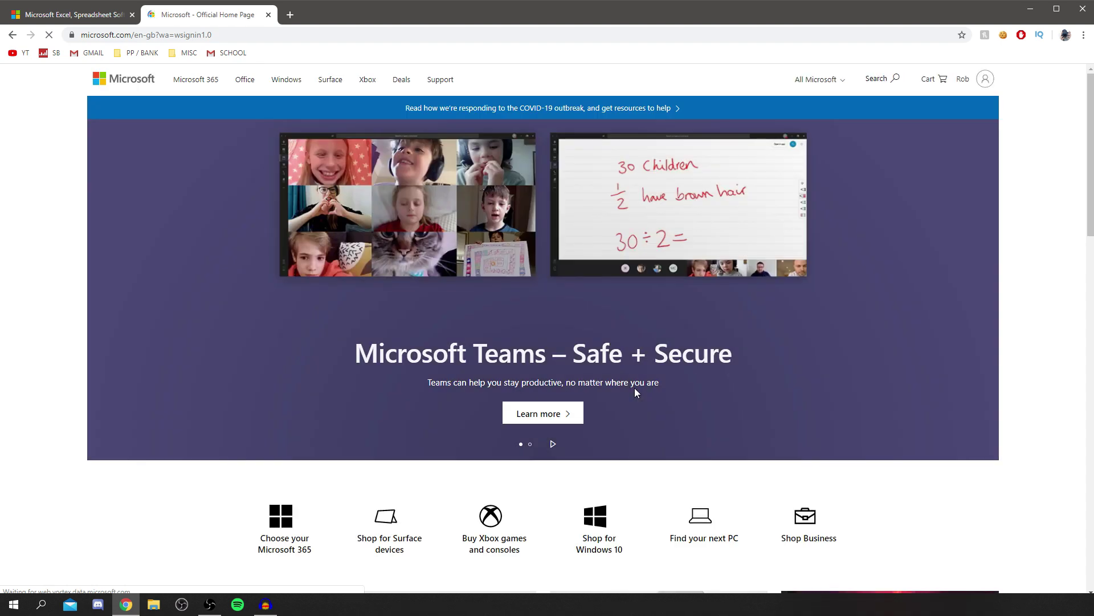
Scroll the Microsoft home page, then open another new tab on Google.
{"action": "scroll", "coordinate": [644, 239], "scroll_direction": "down", "scroll_amount": 1}
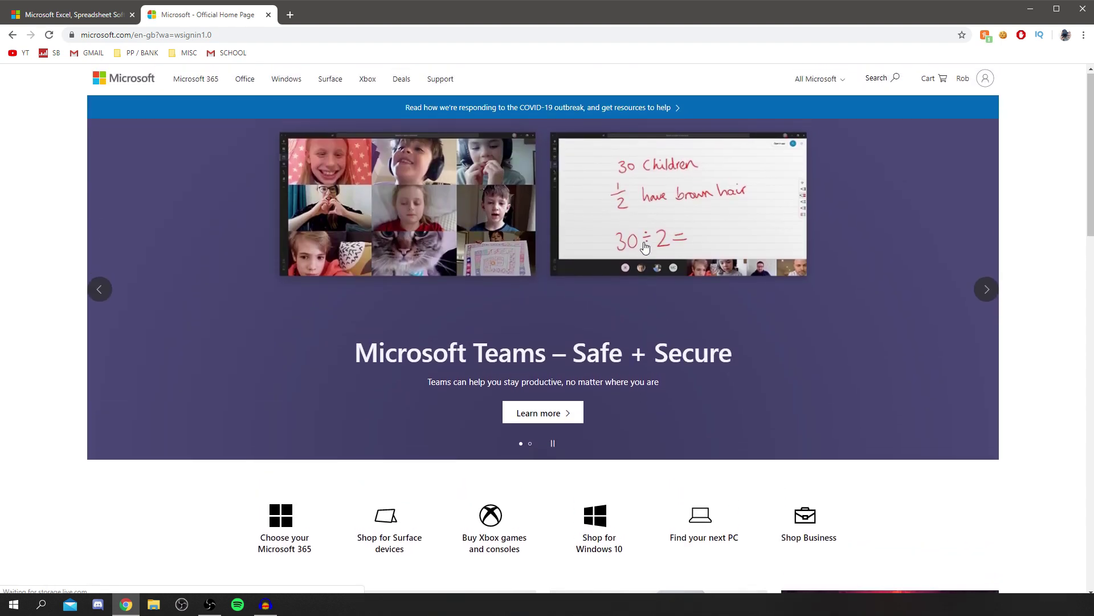
{"action": "scroll", "coordinate": [536, 300], "scroll_direction": "down", "scroll_amount": 3}
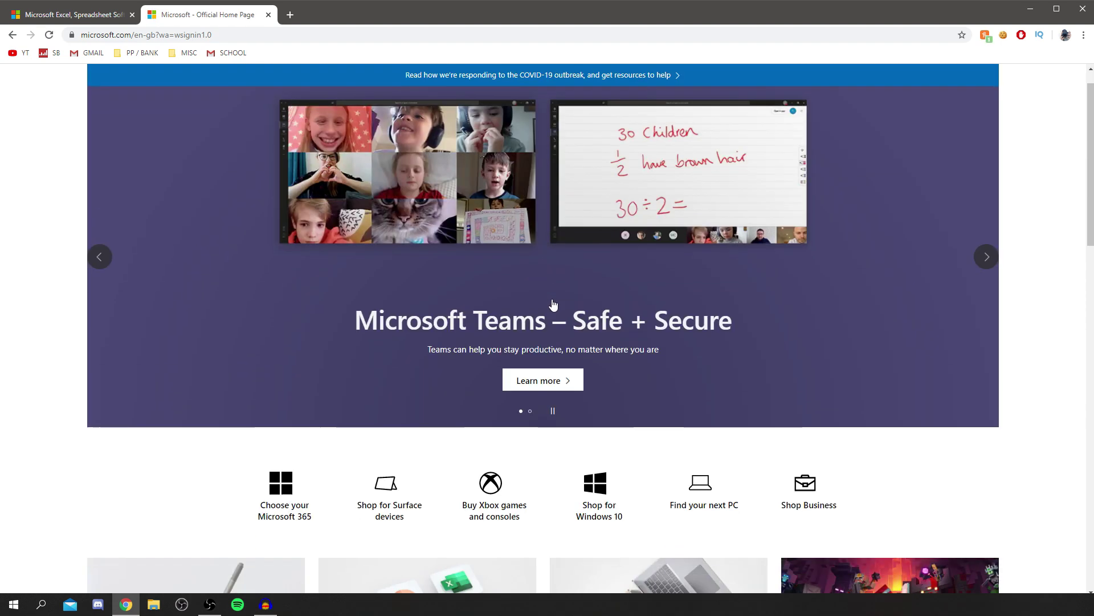
{"action": "scroll", "coordinate": [496, 214], "scroll_direction": "up", "scroll_amount": 3}
{"action": "key", "text": "ctrl+t"}
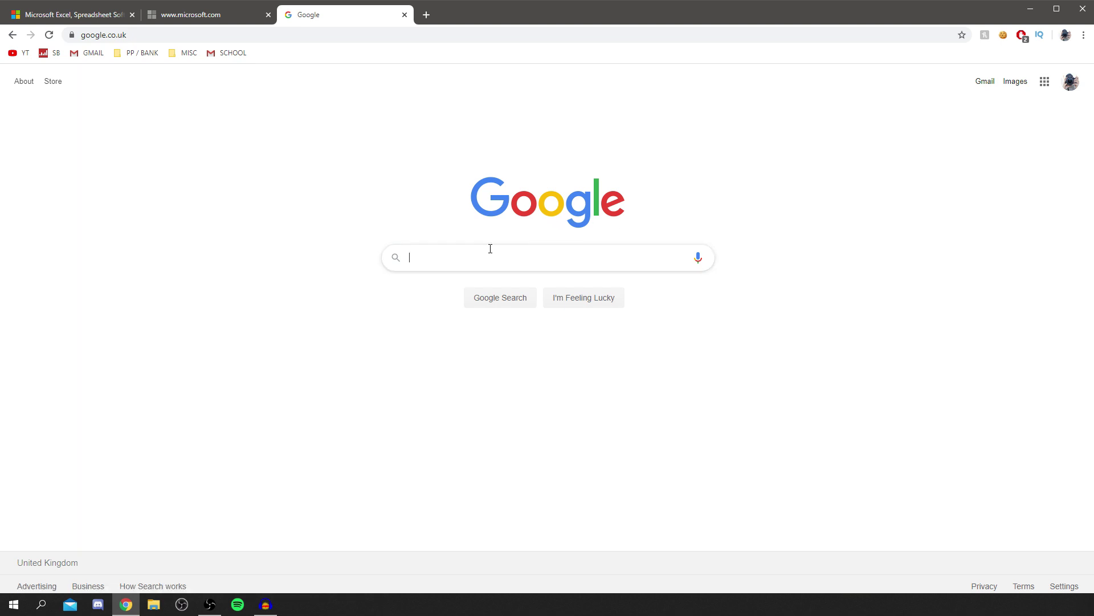
Search Google for 'microsoft excel online', open the free Office on the web result, and start signing in.
{"action": "left_click", "coordinate": [461, 252]}
{"action": "type", "text": "micr"}
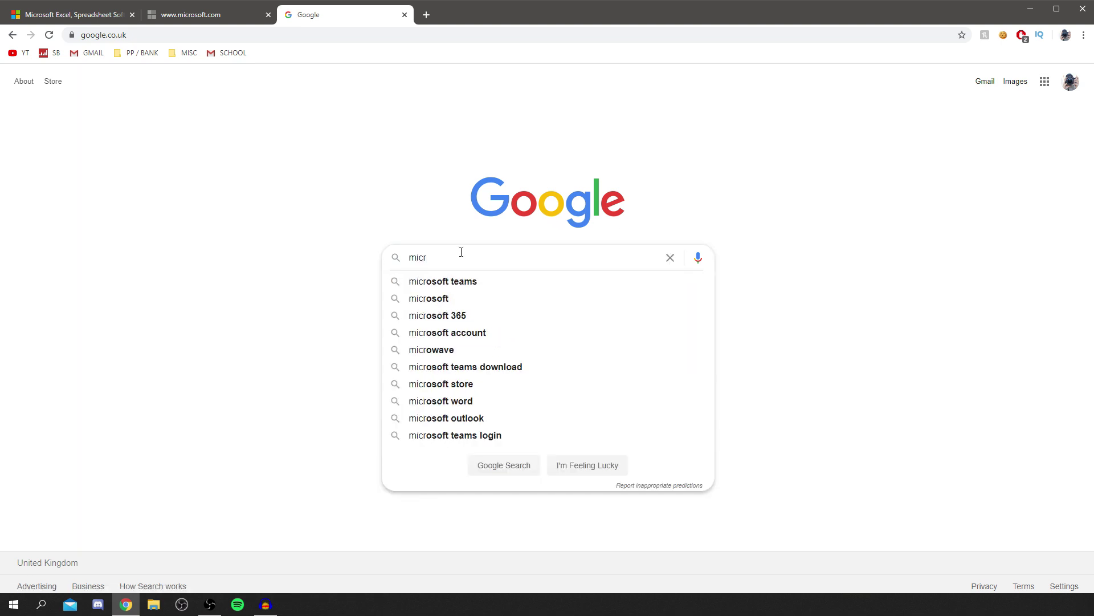
{"action": "type", "text": "osfot excel onl"}
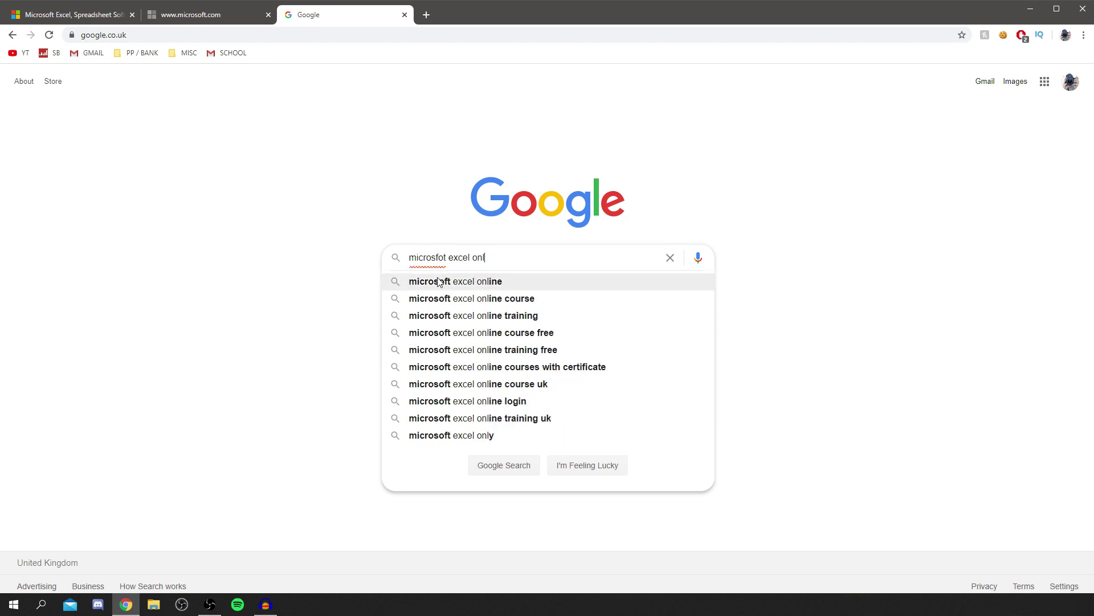
{"action": "left_click", "coordinate": [440, 282]}
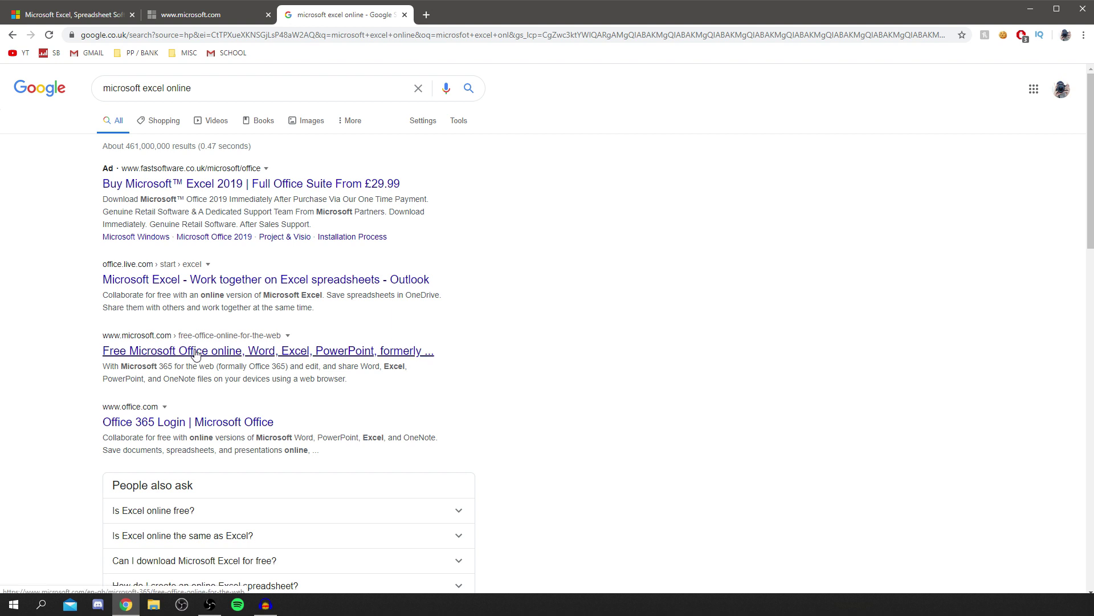
{"action": "left_click", "coordinate": [128, 342]}
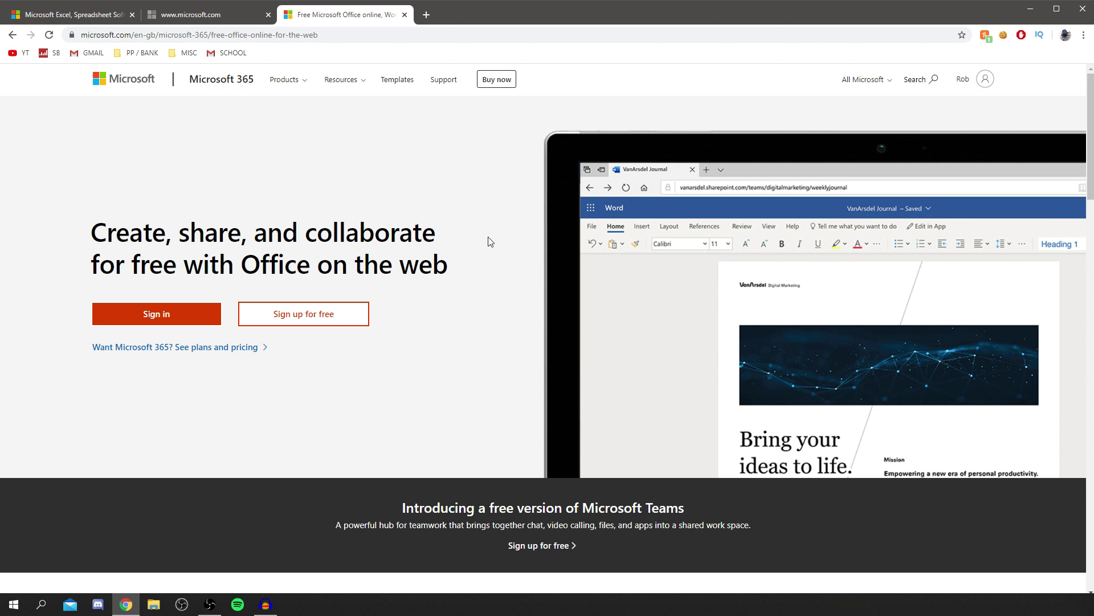
{"action": "left_click", "coordinate": [197, 303]}
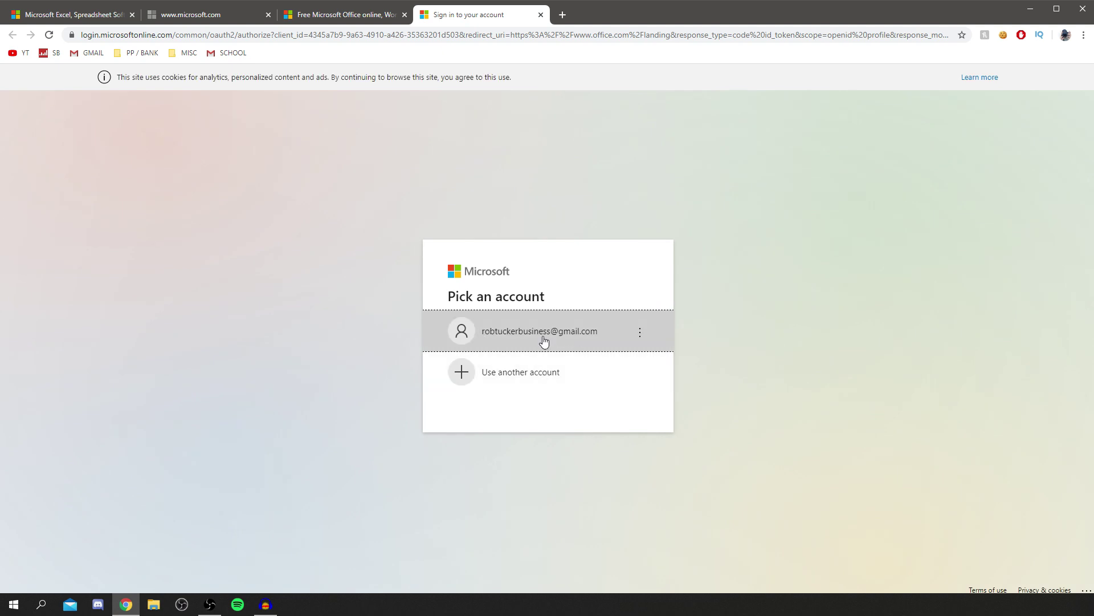
Choose the Microsoft account, dismiss the app launcher tip, and open the Excel start page.
{"action": "left_click", "coordinate": [540, 335]}
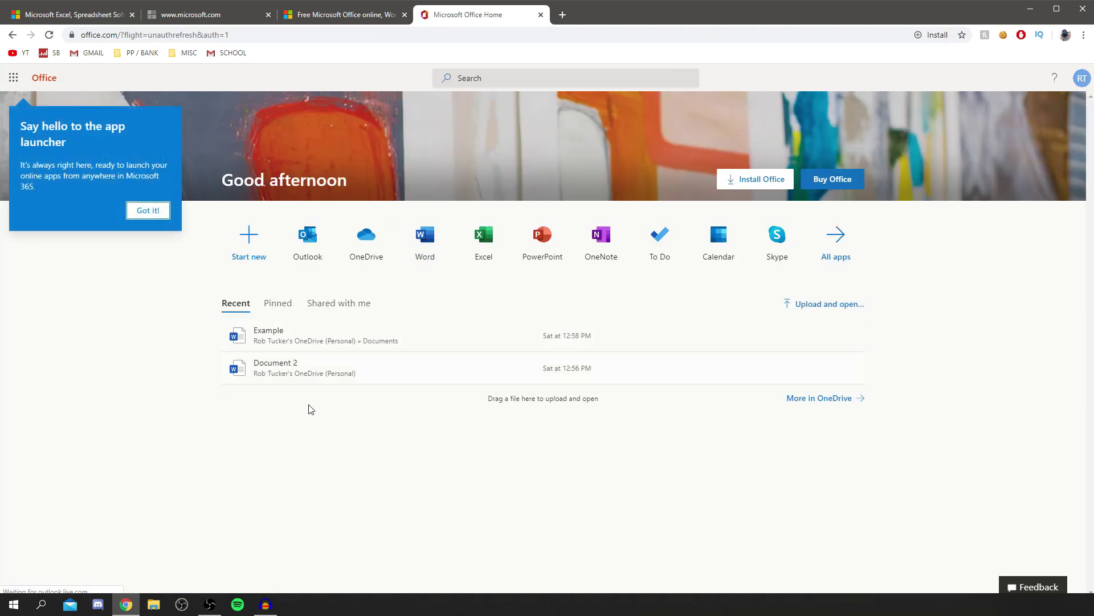
{"action": "left_click", "coordinate": [149, 211]}
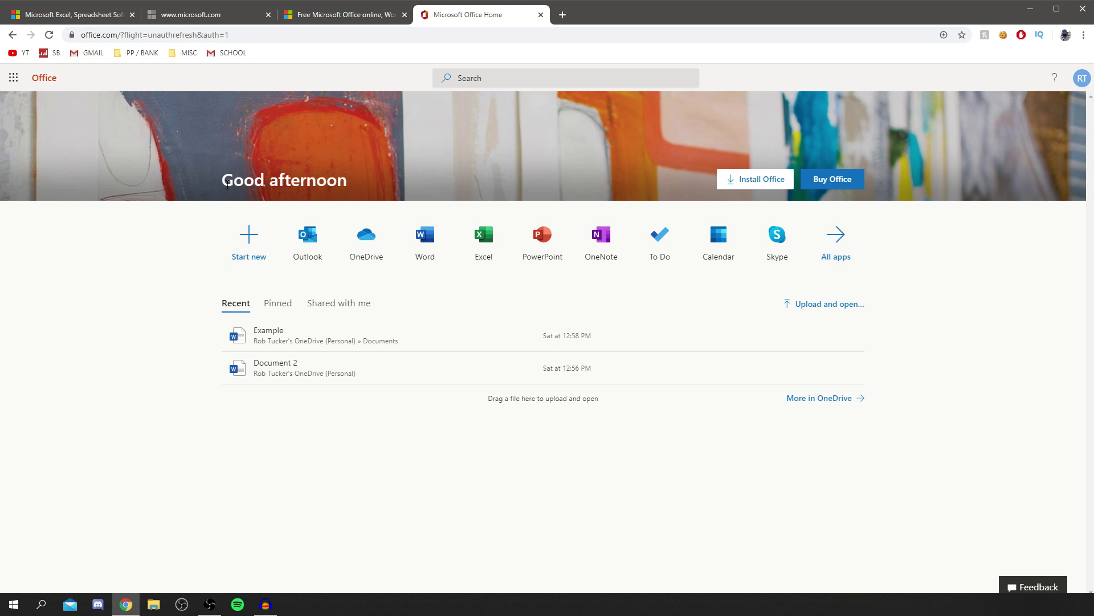
{"action": "left_click", "coordinate": [486, 252]}
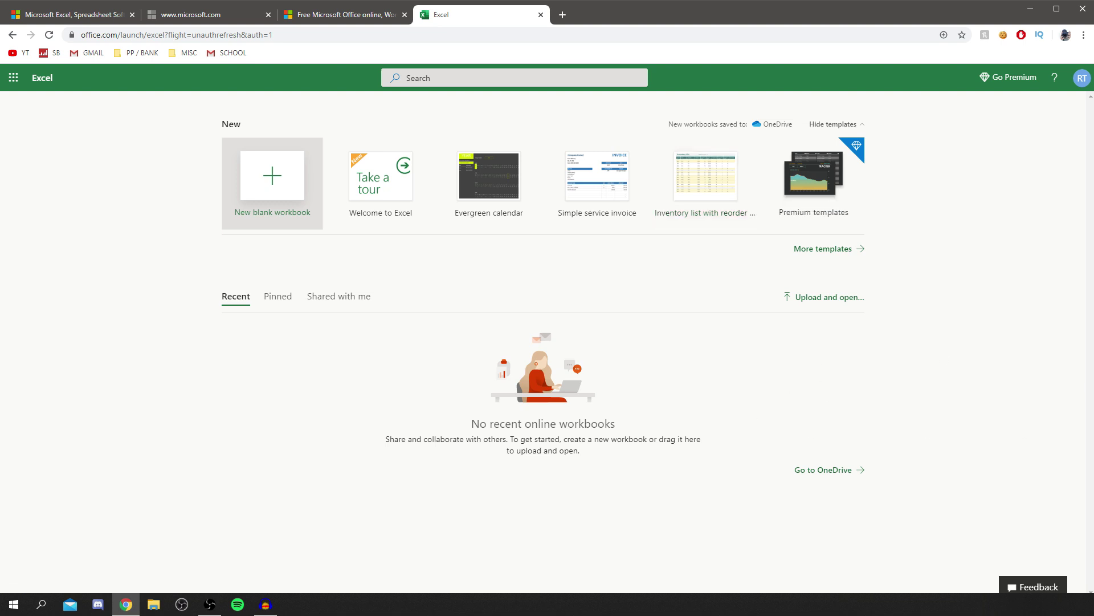
Create a new blank workbook and enter 2 in B2 and 3 in C2.
{"action": "left_click", "coordinate": [296, 184]}
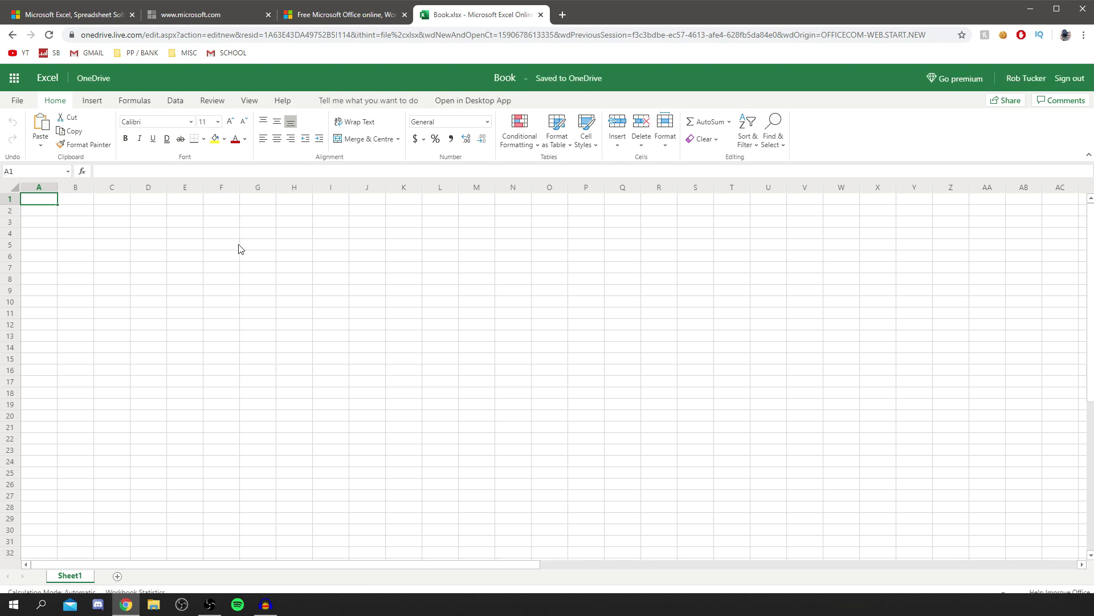
{"action": "left_click", "coordinate": [84, 213]}
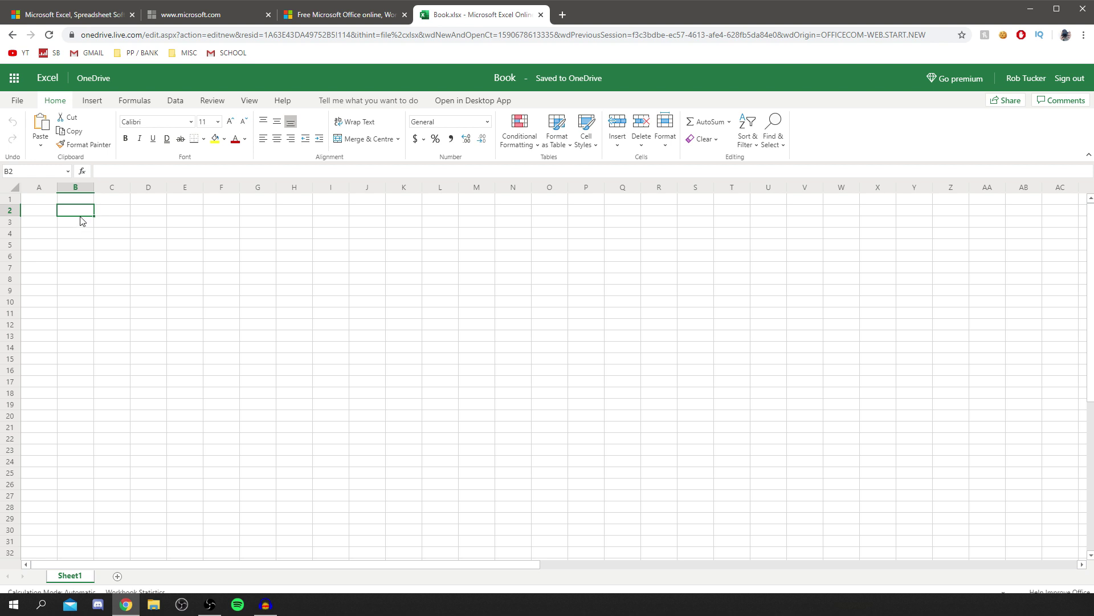
{"action": "left_click", "coordinate": [101, 228]}
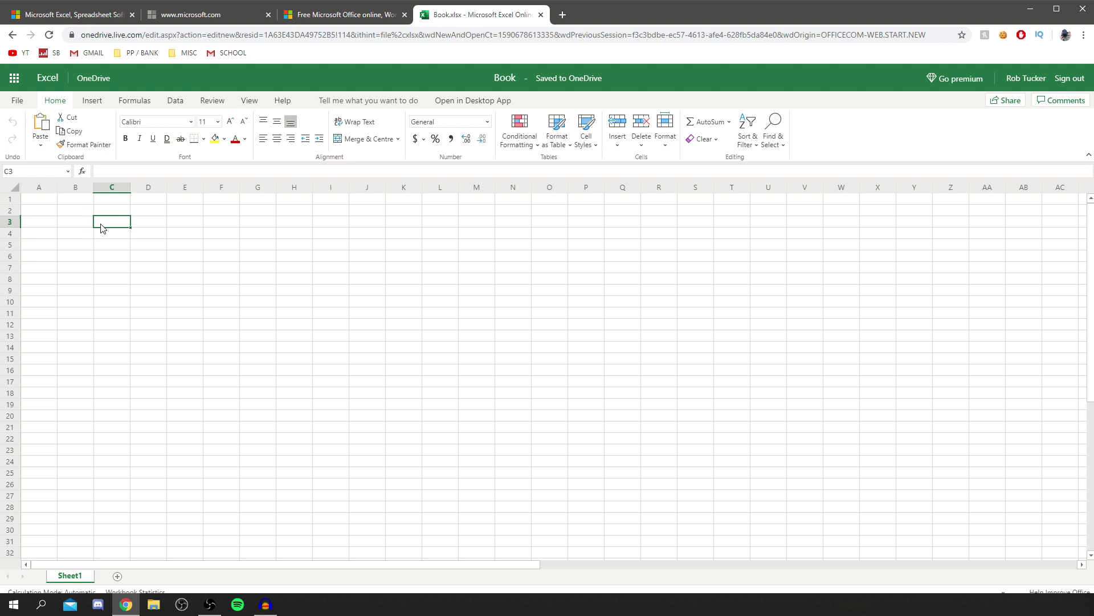
{"action": "left_click", "coordinate": [68, 212]}
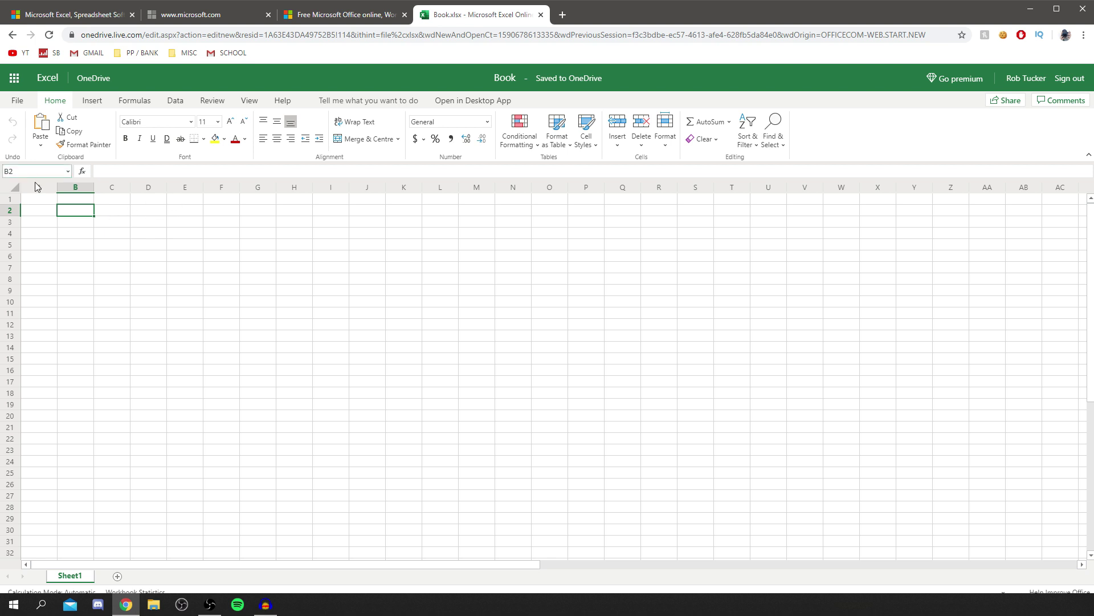
{"action": "type", "text": "2"}
{"action": "left_click", "coordinate": [122, 210]}
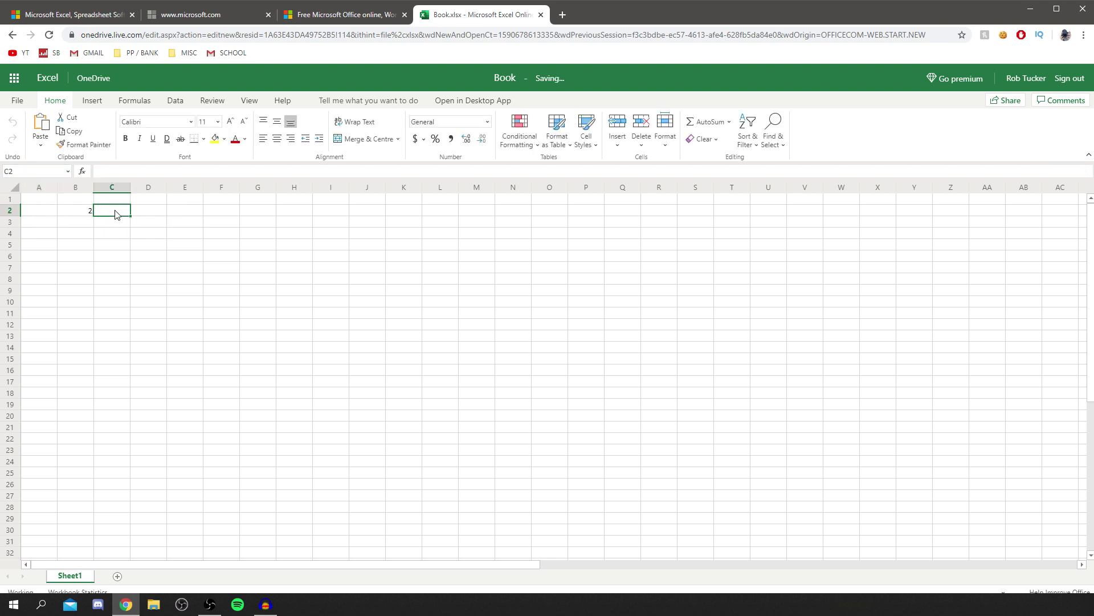
{"action": "type", "text": "3"}
{"action": "left_click", "coordinate": [143, 226]}
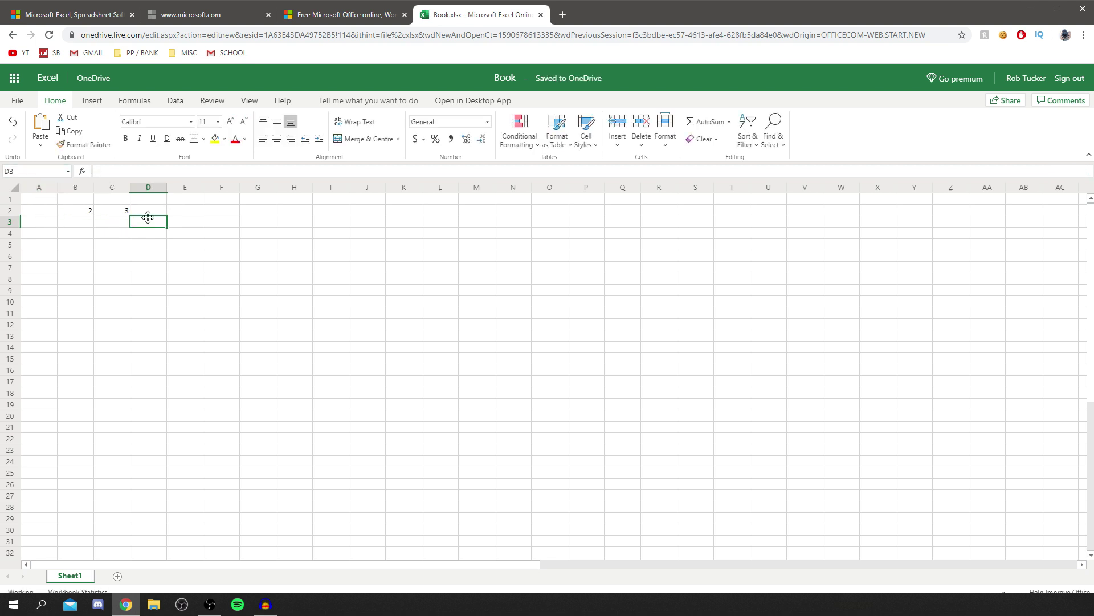
Enter the formula =B2+C2 in B4 so it shows 5.
{"action": "left_click", "coordinate": [86, 234]}
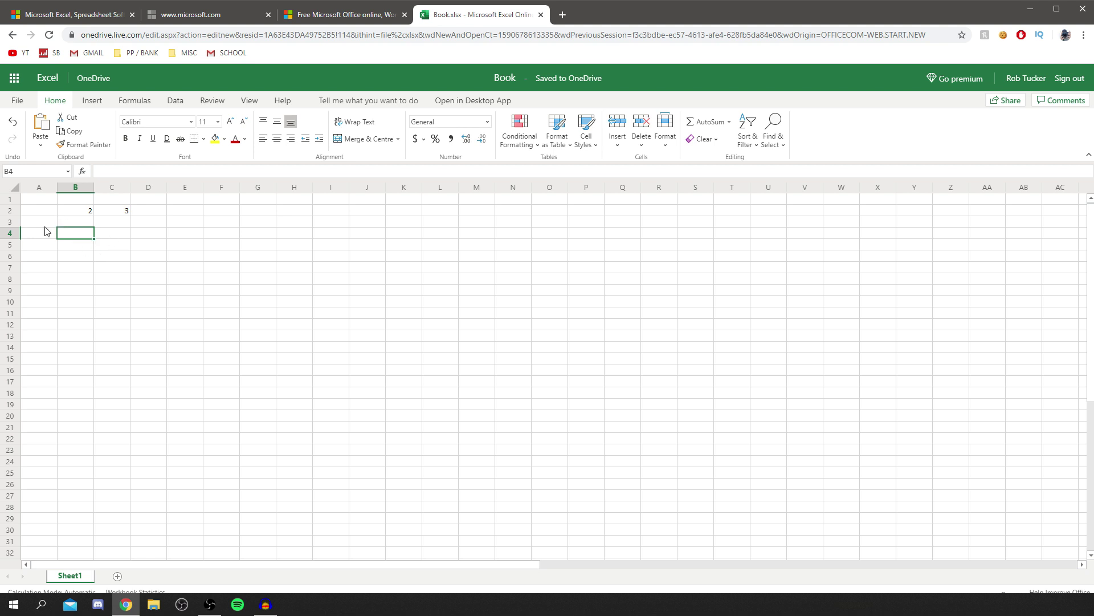
{"action": "type", "text": "="}
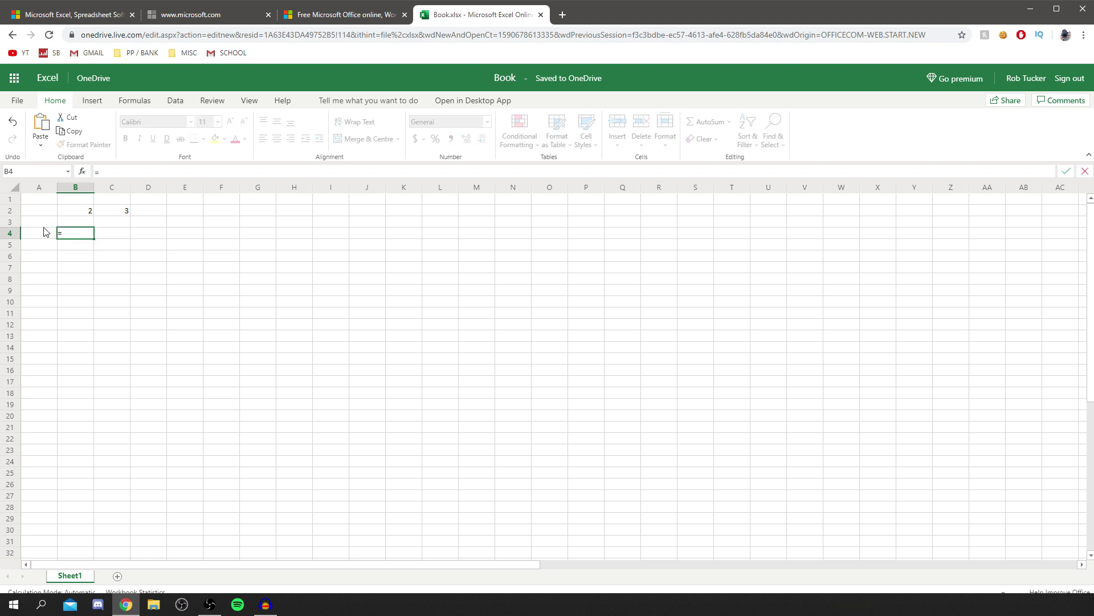
{"action": "type", "text": "B2+C2"}
{"action": "key", "text": "Return"}
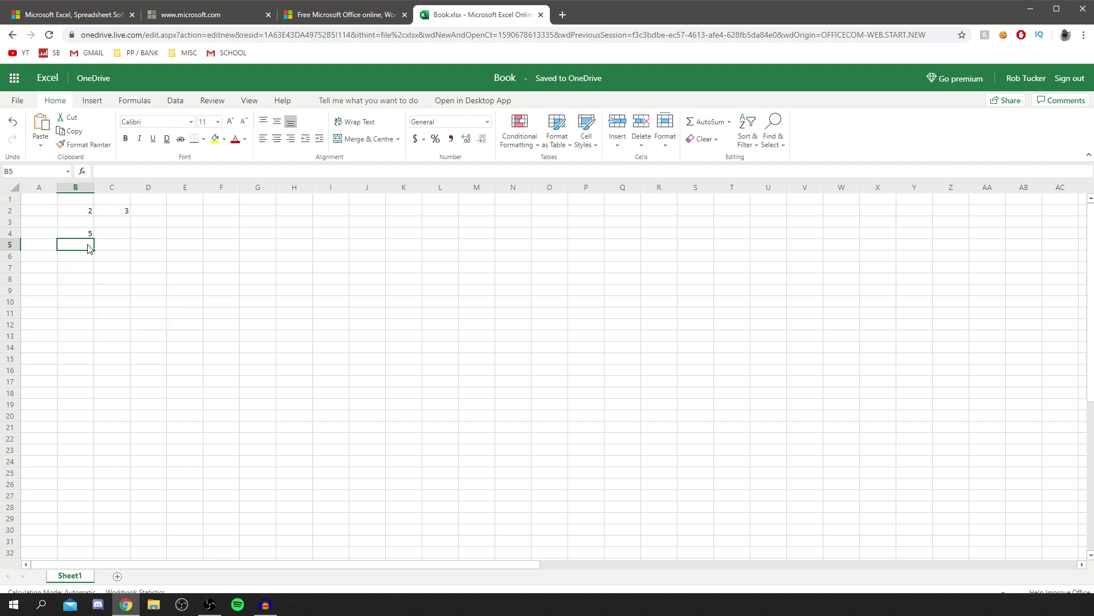
{"action": "key", "text": "Up"}
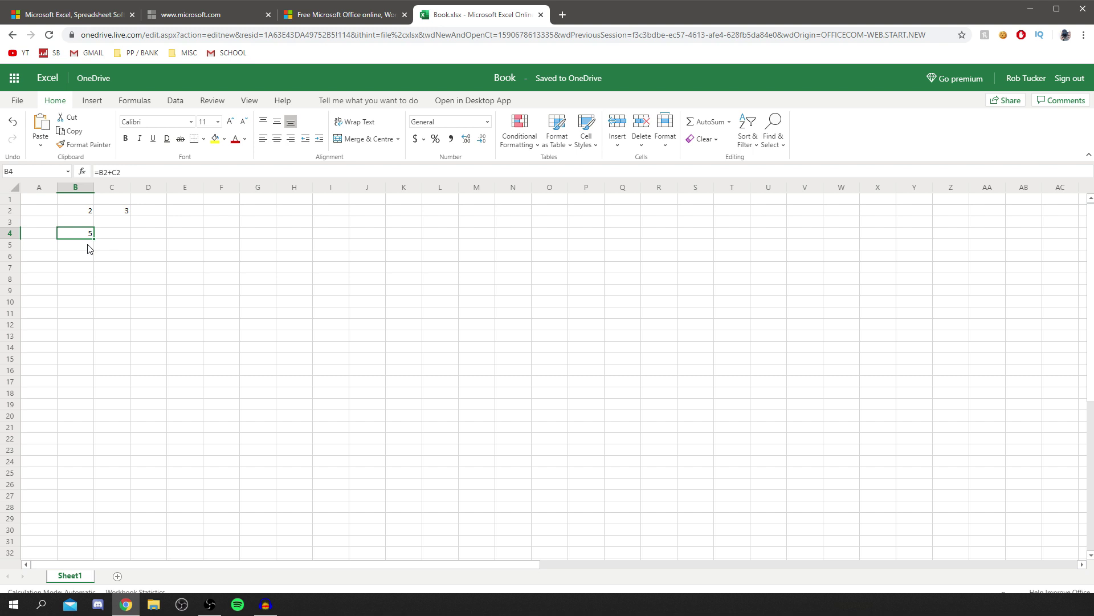
{"action": "key", "text": "Right"}
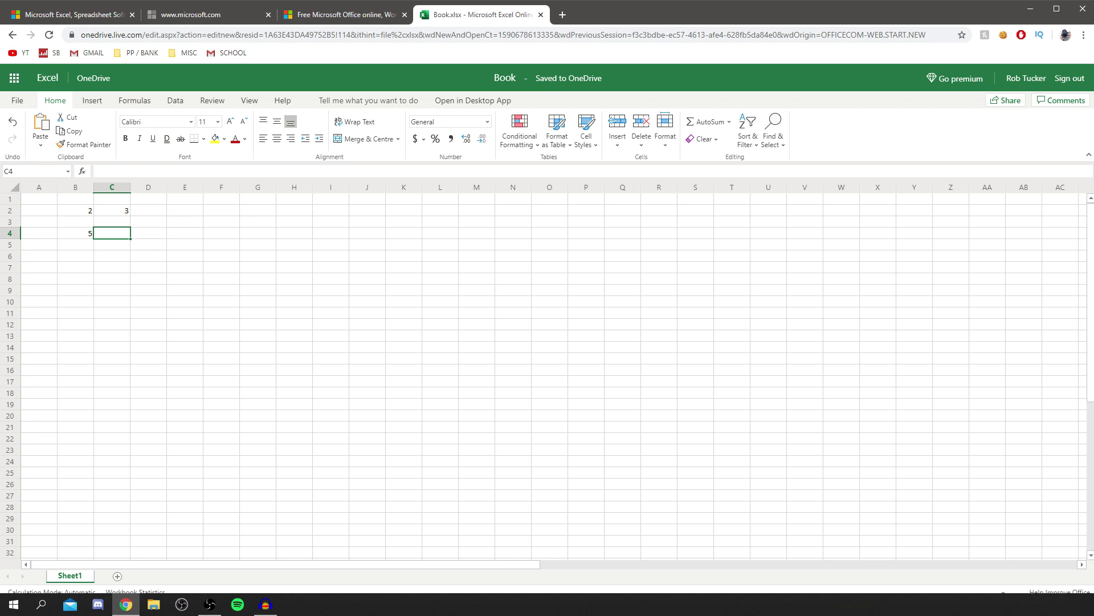
{"action": "left_click", "coordinate": [91, 101]}
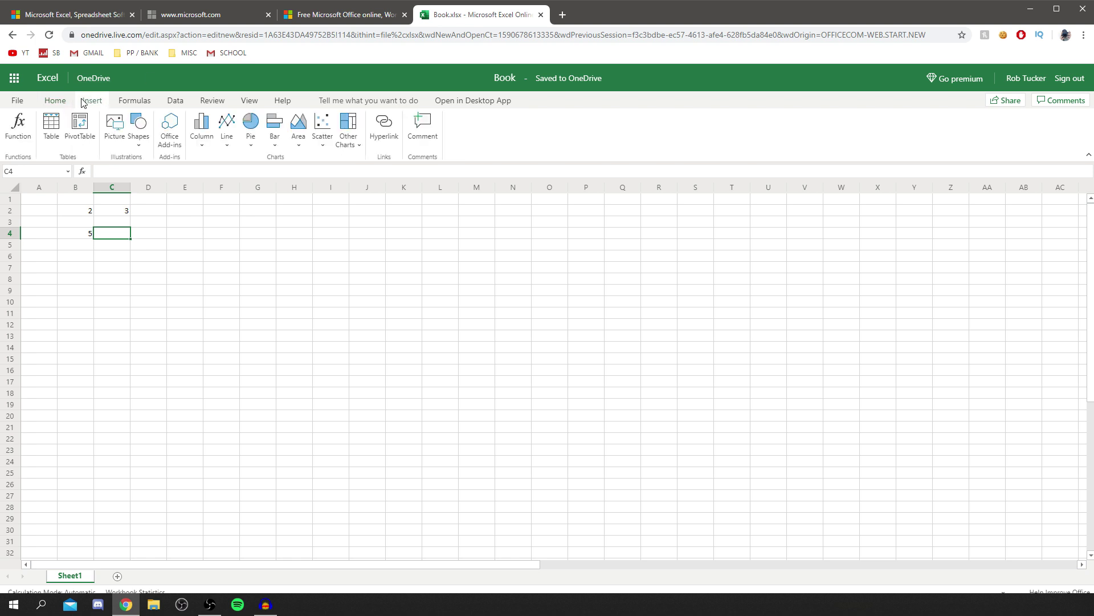
Turn B4 into a table, then make a second table from the range D4:L16.
{"action": "left_click", "coordinate": [50, 131]}
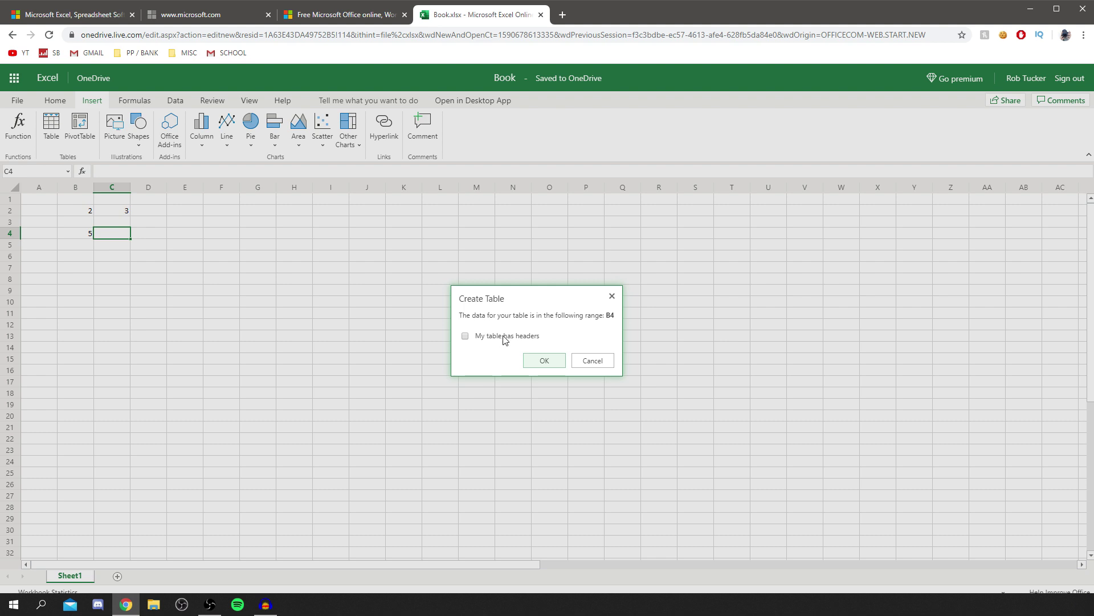
{"action": "left_click", "coordinate": [546, 365]}
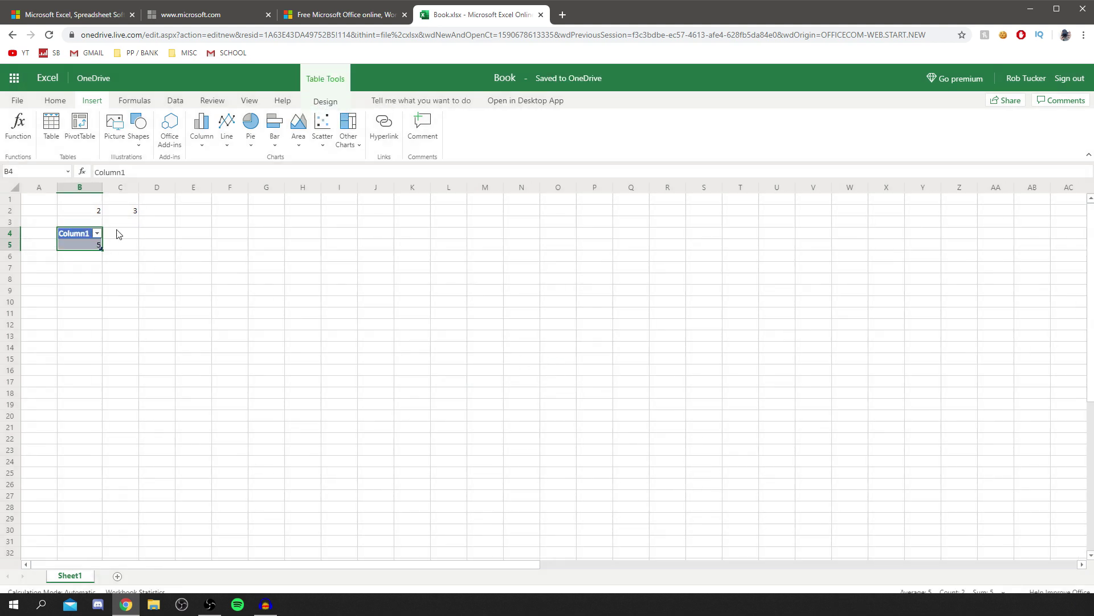
{"action": "left_click", "coordinate": [155, 233]}
{"action": "left_click_drag", "start_coordinate": [155, 231], "coordinate": [464, 372]}
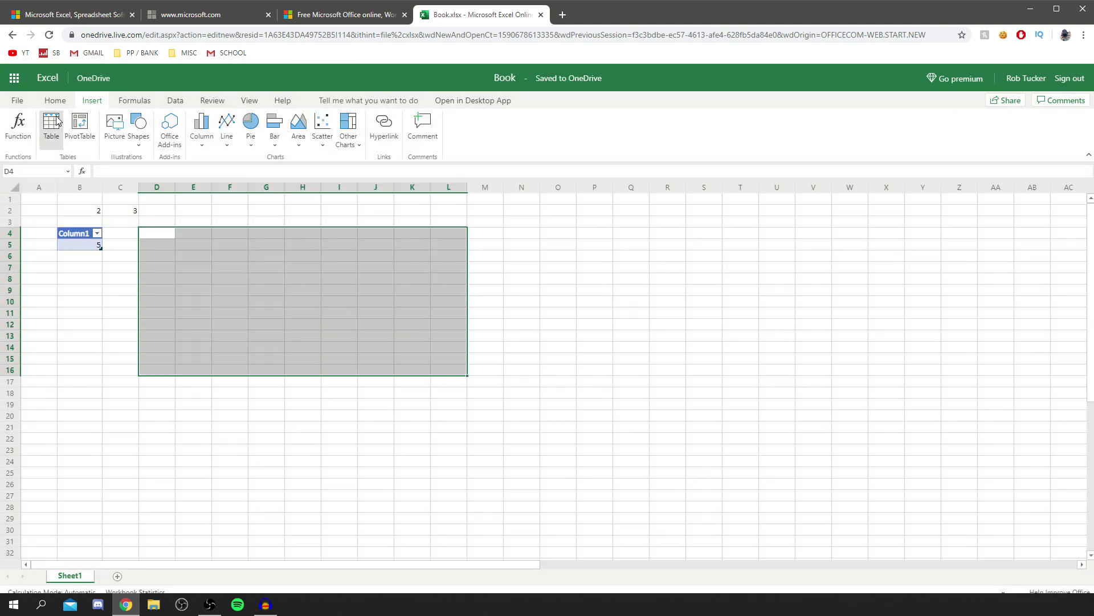
{"action": "left_click", "coordinate": [51, 128]}
{"action": "left_click", "coordinate": [564, 359]}
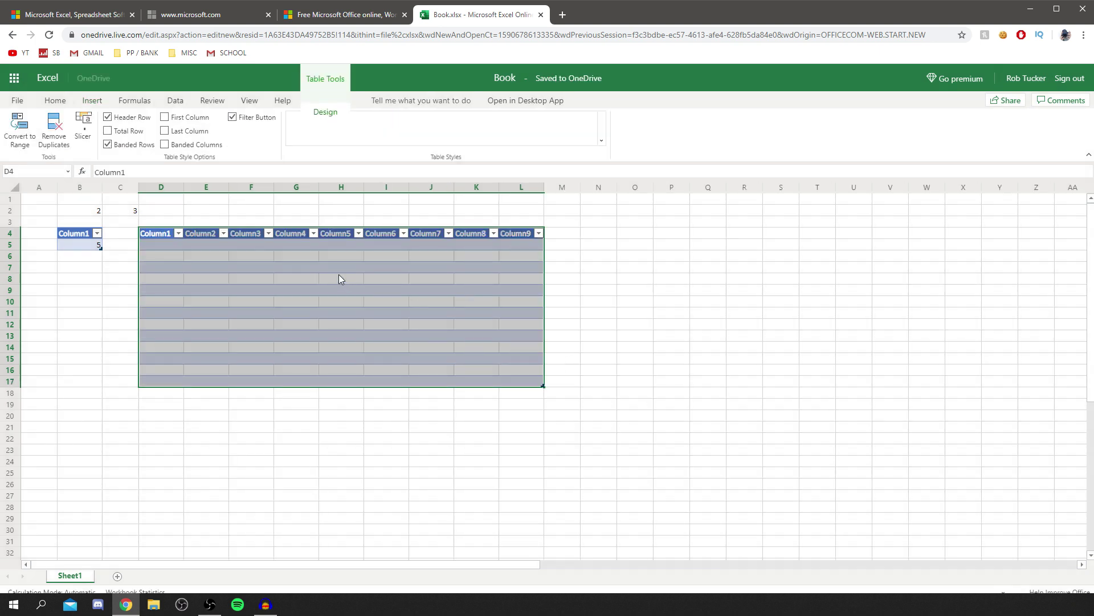
{"action": "left_click", "coordinate": [338, 275]}
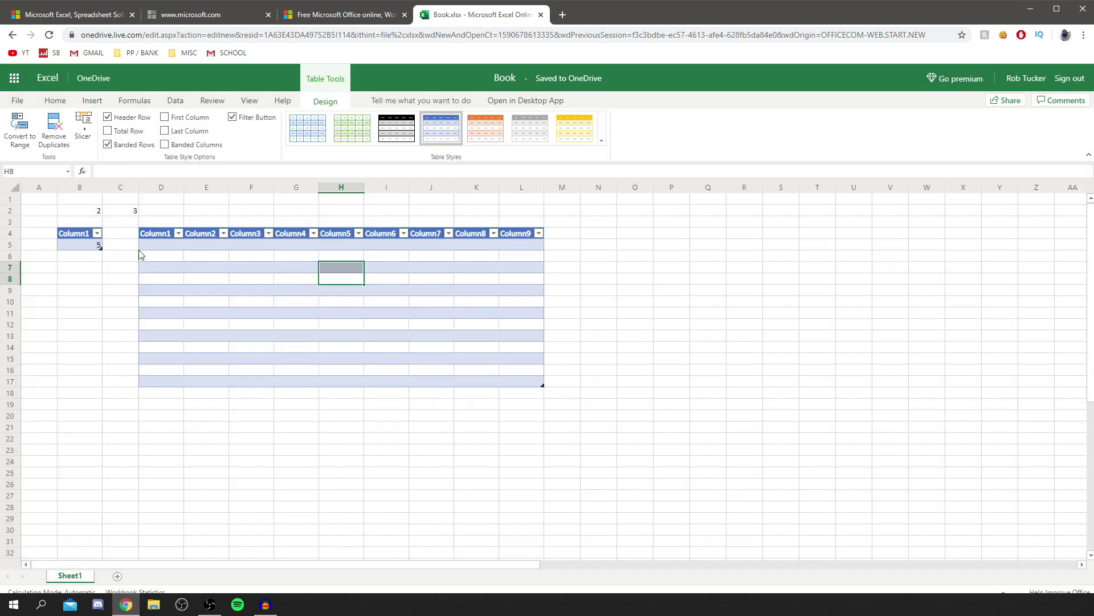
Look through the Insert, Formulas, Data, Review, View, Help and Table Design ribbon tabs.
{"action": "left_click", "coordinate": [86, 103]}
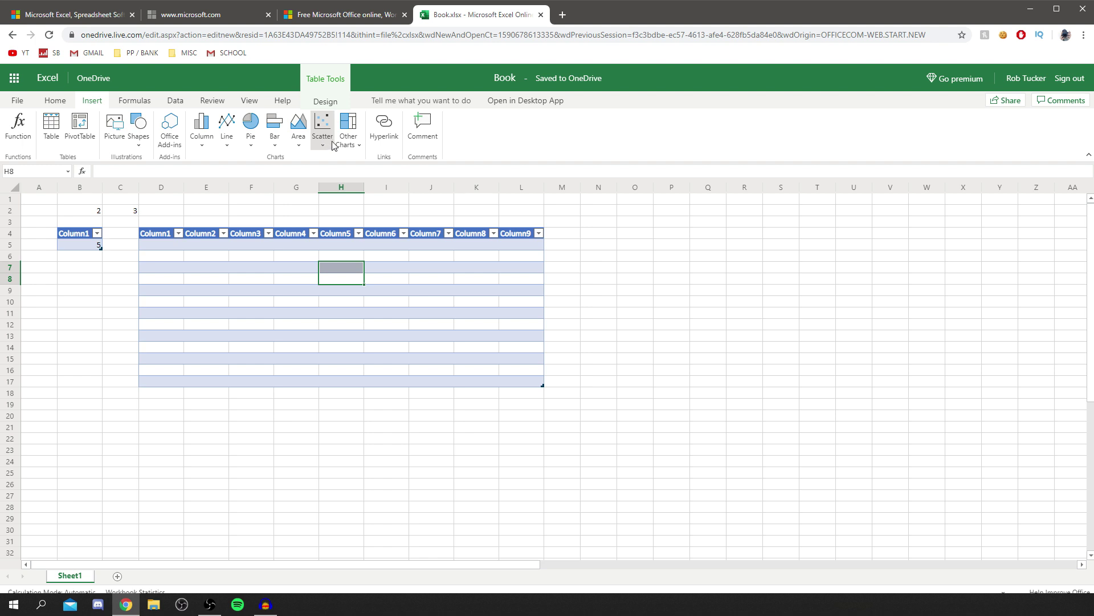
{"action": "left_click", "coordinate": [142, 101]}
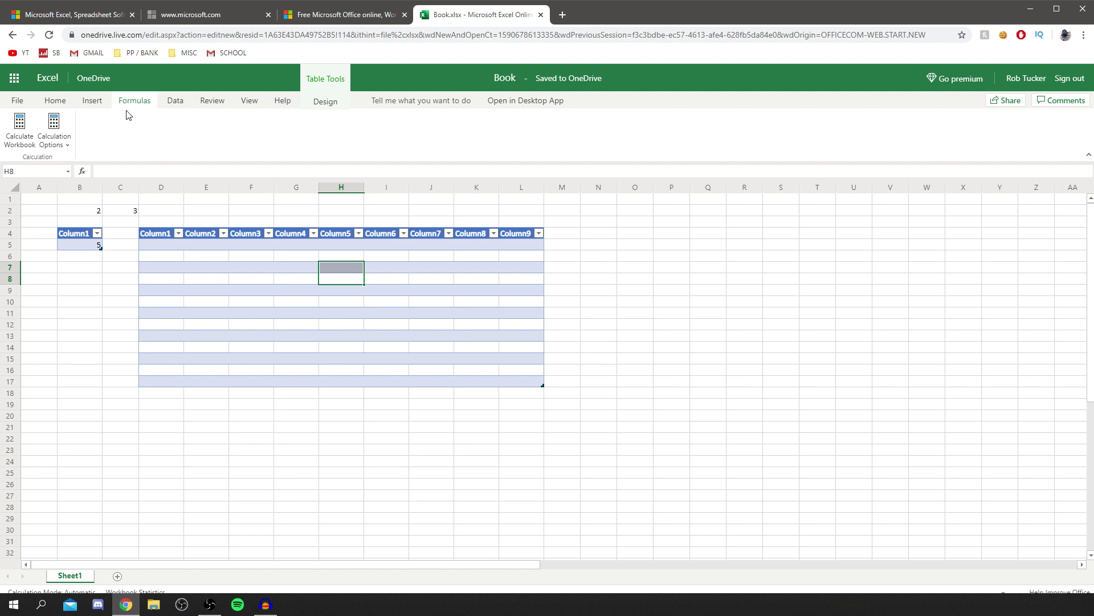
{"action": "left_click", "coordinate": [175, 103]}
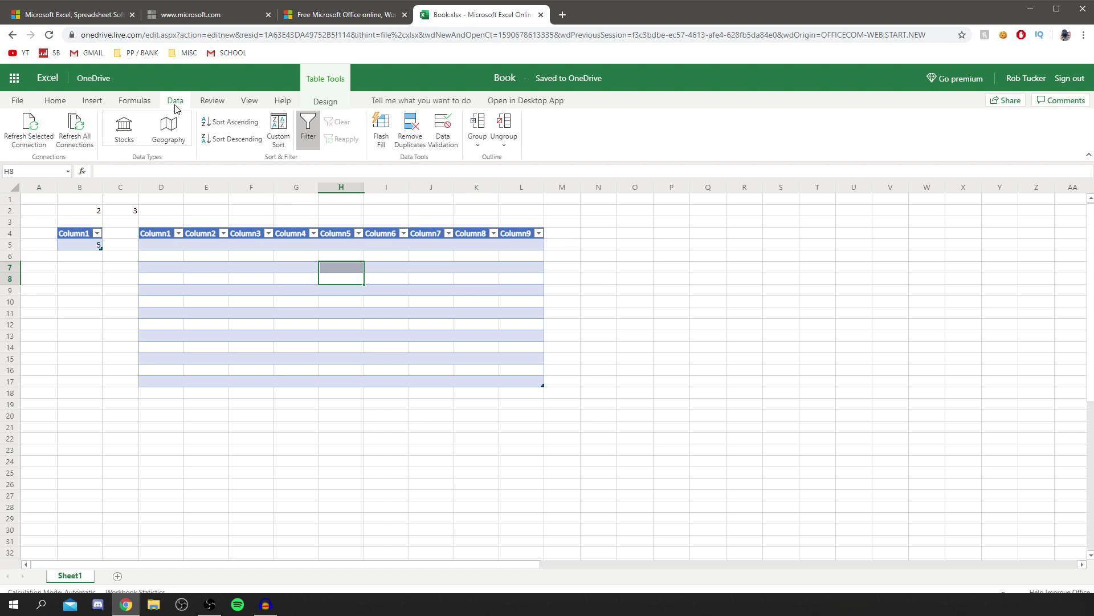
{"action": "left_click", "coordinate": [216, 105]}
{"action": "left_click", "coordinate": [246, 103]}
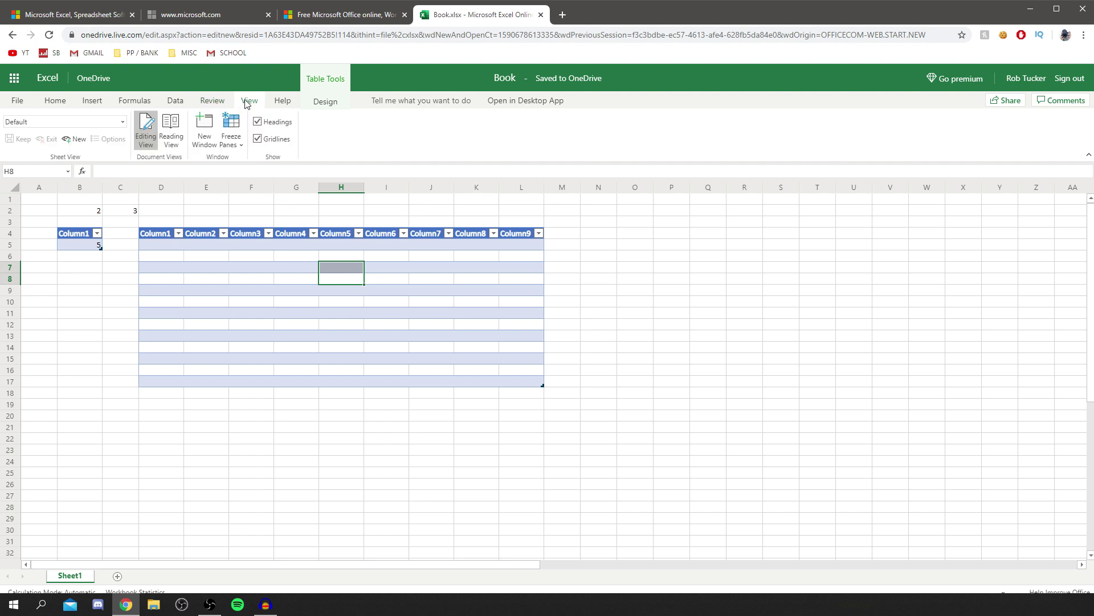
{"action": "left_click", "coordinate": [280, 102]}
{"action": "left_click", "coordinate": [318, 103]}
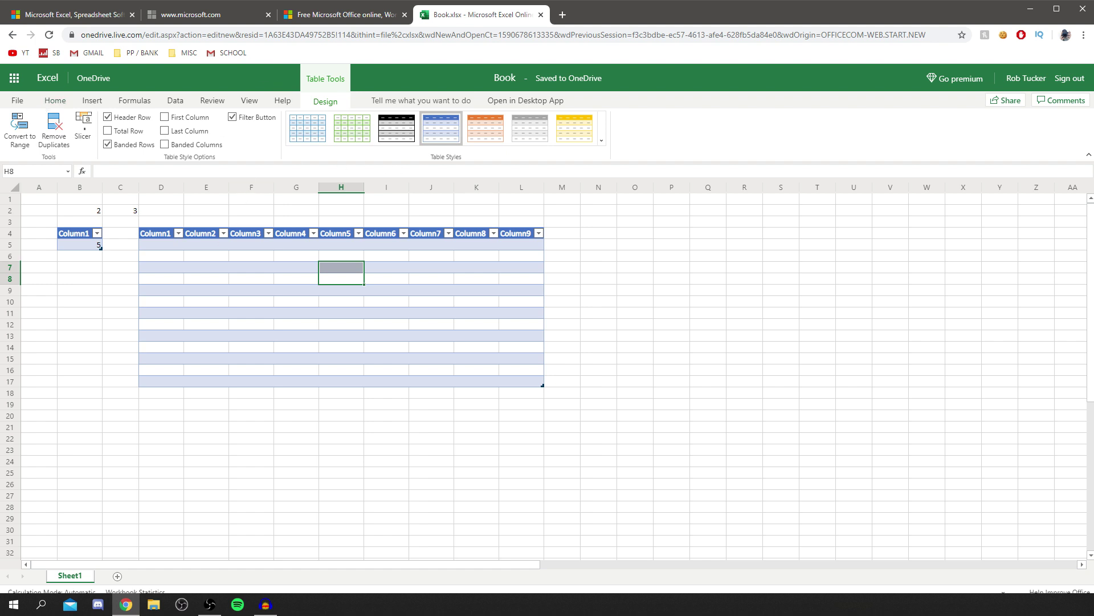
Enter Hello in N3, then start editing the Column1 header in D4.
{"action": "left_click", "coordinate": [588, 238]}
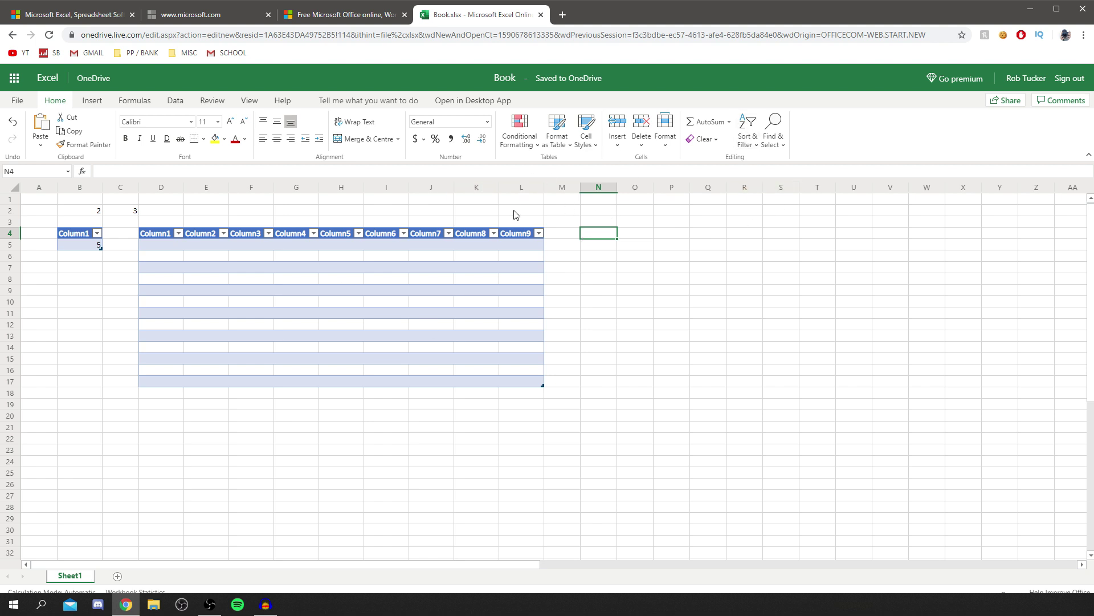
{"action": "left_click", "coordinate": [595, 222]}
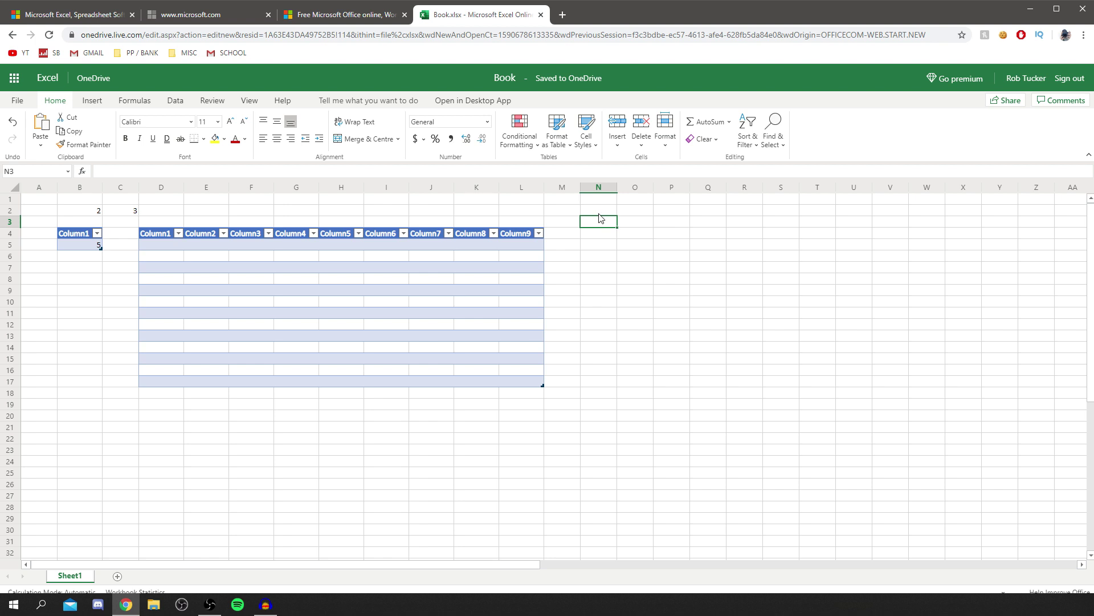
{"action": "type", "text": "Hello"}
{"action": "key", "text": "Return"}
{"action": "left_click", "coordinate": [157, 234]}
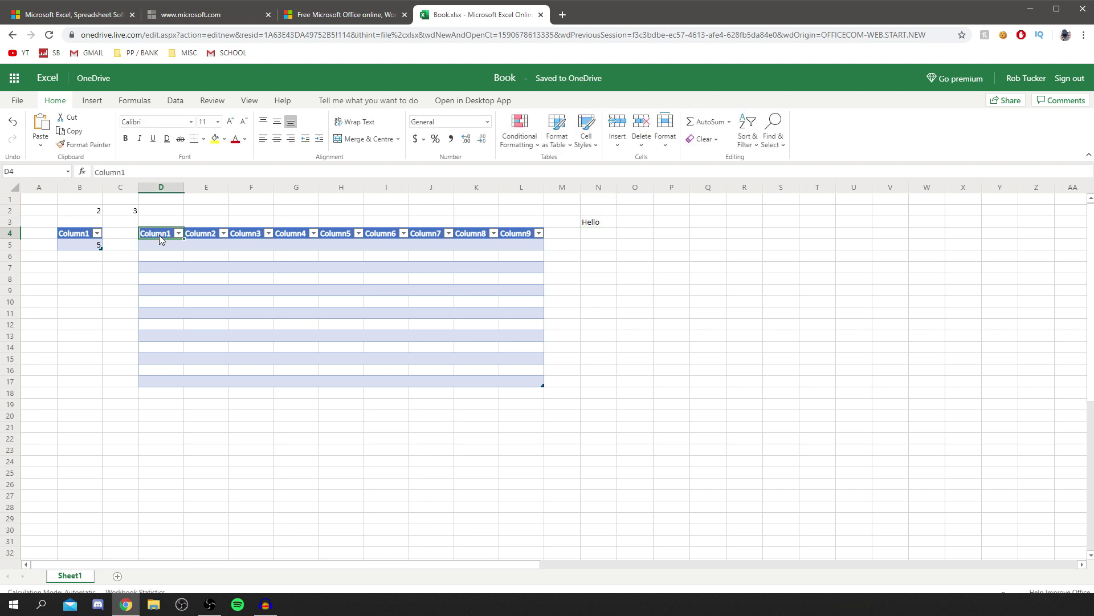
{"action": "double_click", "coordinate": [128, 171]}
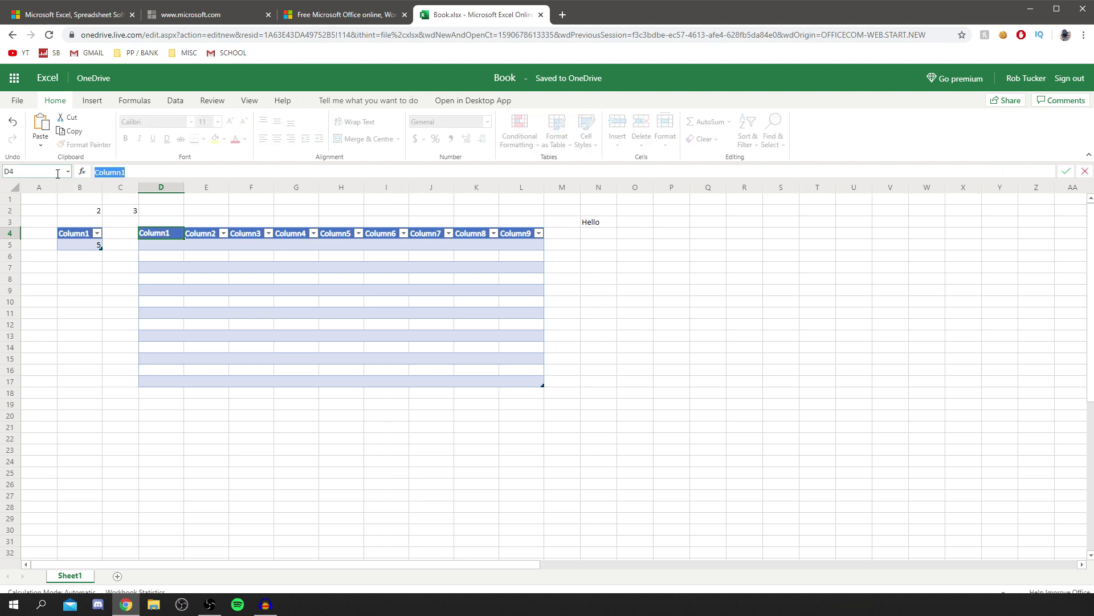
Rename the D4 and E4 headers to Name and Age, and enter 20 in E5.
{"action": "type", "text": "Name"}
{"action": "key", "text": "Tab"}
{"action": "type", "text": "Age"}
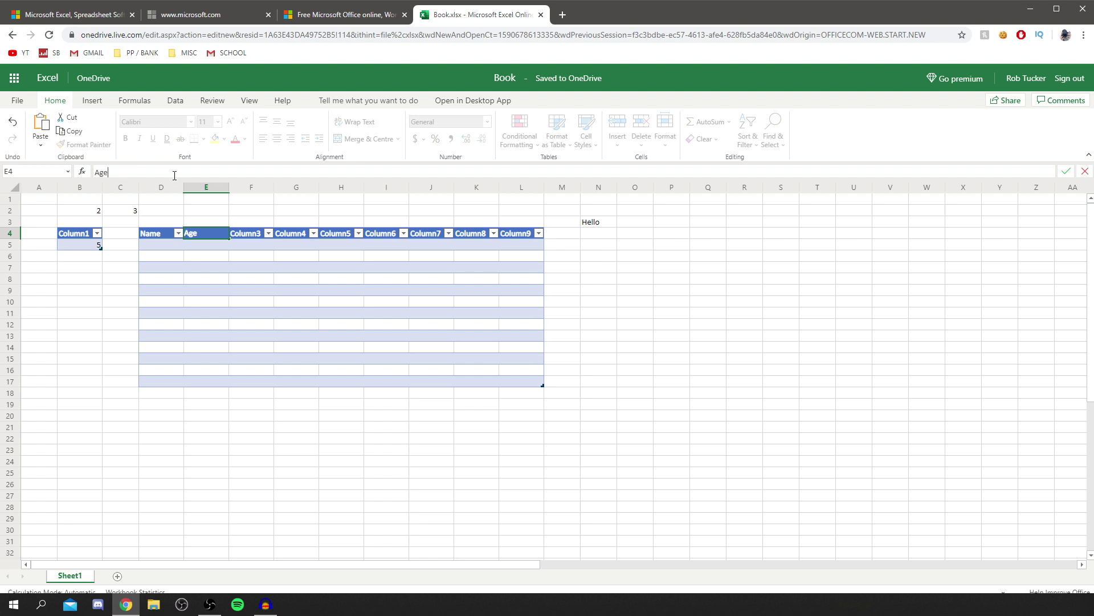
{"action": "left_click", "coordinate": [159, 243]}
{"action": "left_click", "coordinate": [188, 247]}
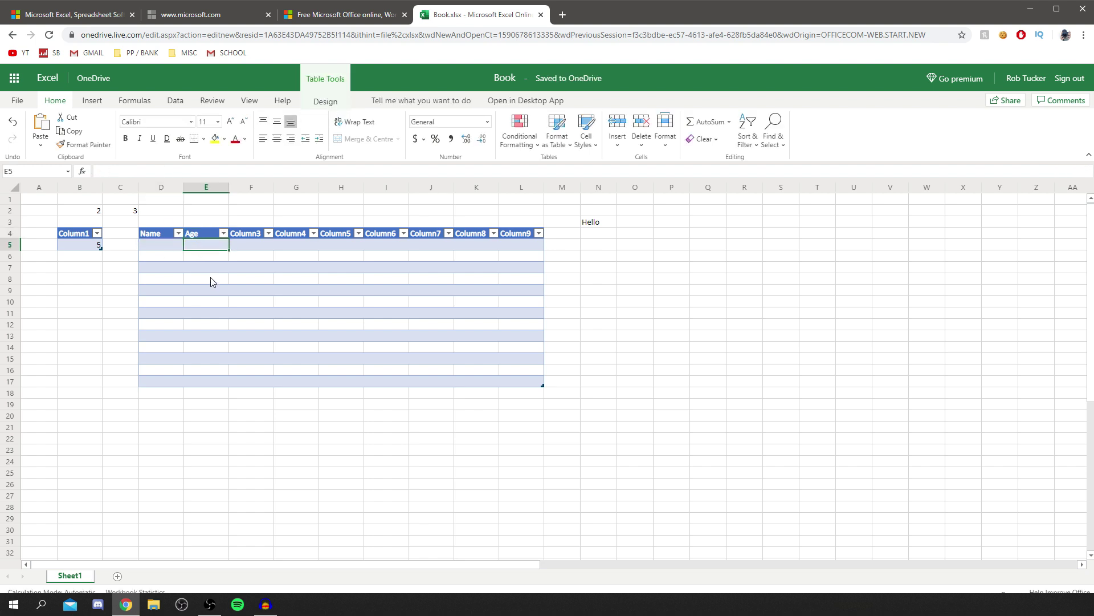
{"action": "type", "text": "20"}
{"action": "key", "text": "Return"}
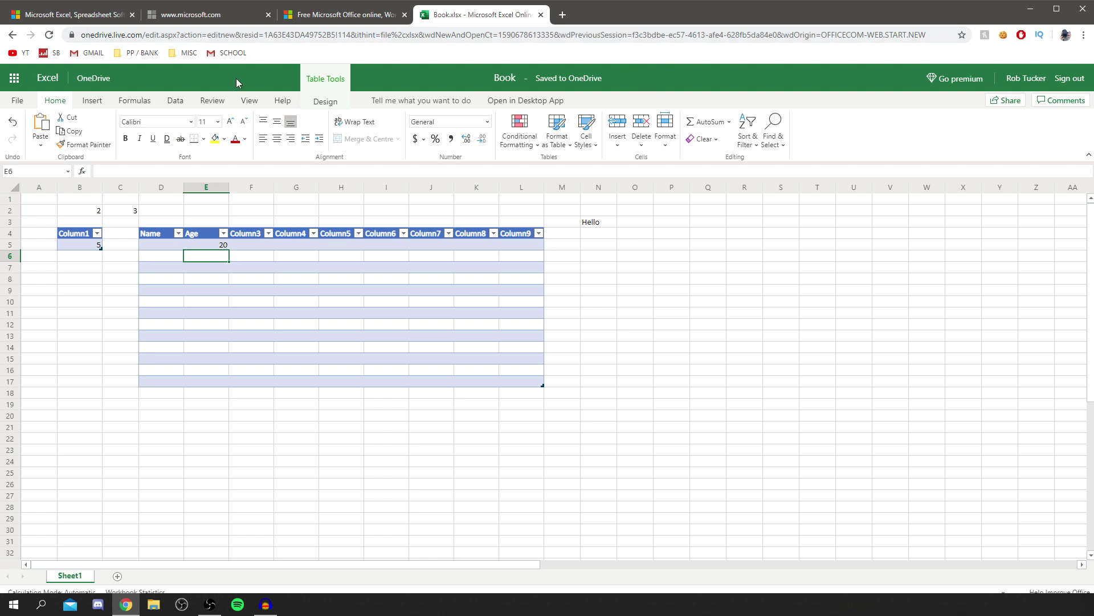
{"action": "left_click", "coordinate": [17, 101]}
Use Save As to store the workbook in OneDrive's Documents folder as 'Test for youtube'.
{"action": "left_click", "coordinate": [32, 210]}
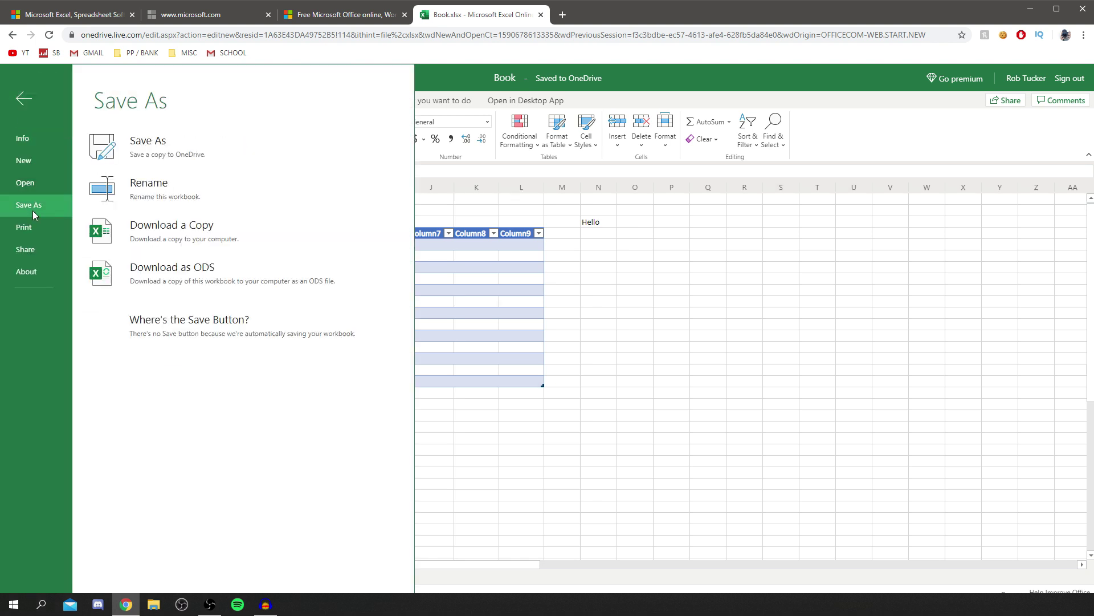
{"action": "left_click", "coordinate": [216, 159]}
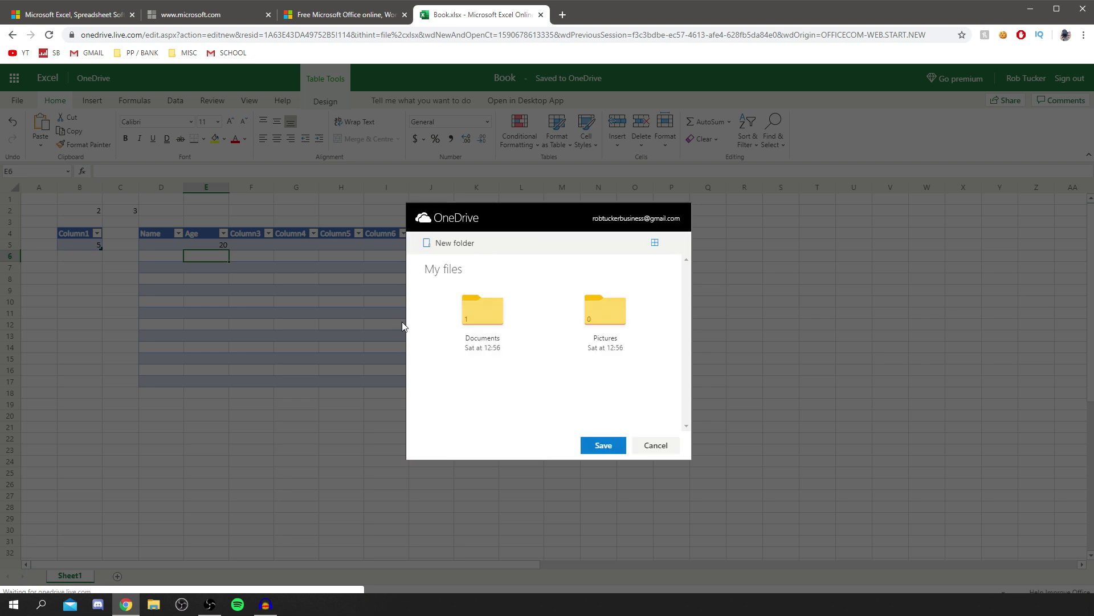
{"action": "left_click", "coordinate": [491, 319]}
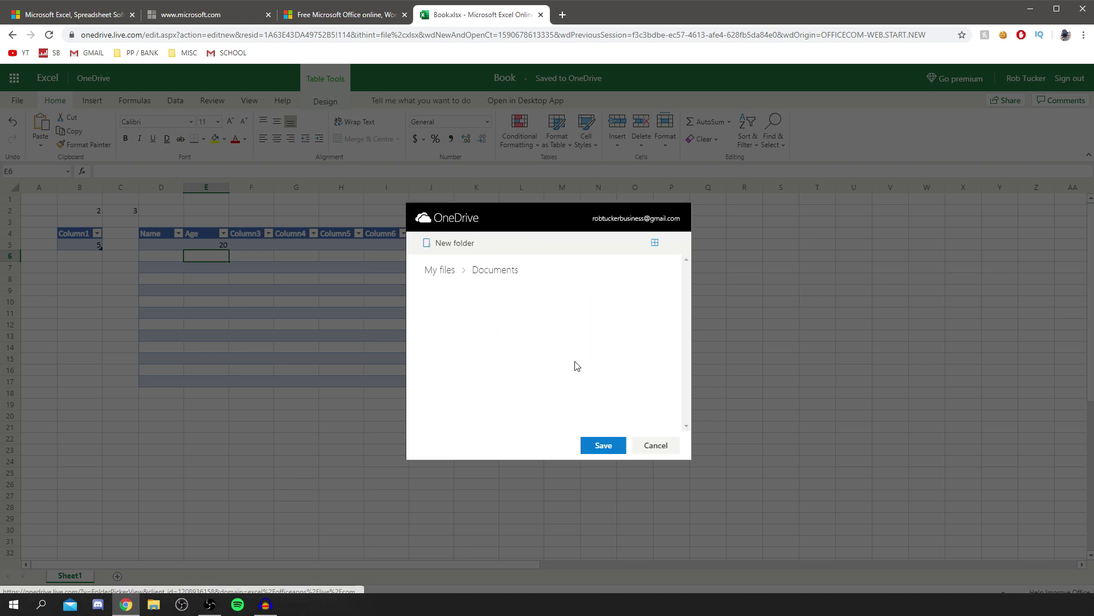
{"action": "left_click", "coordinate": [605, 446]}
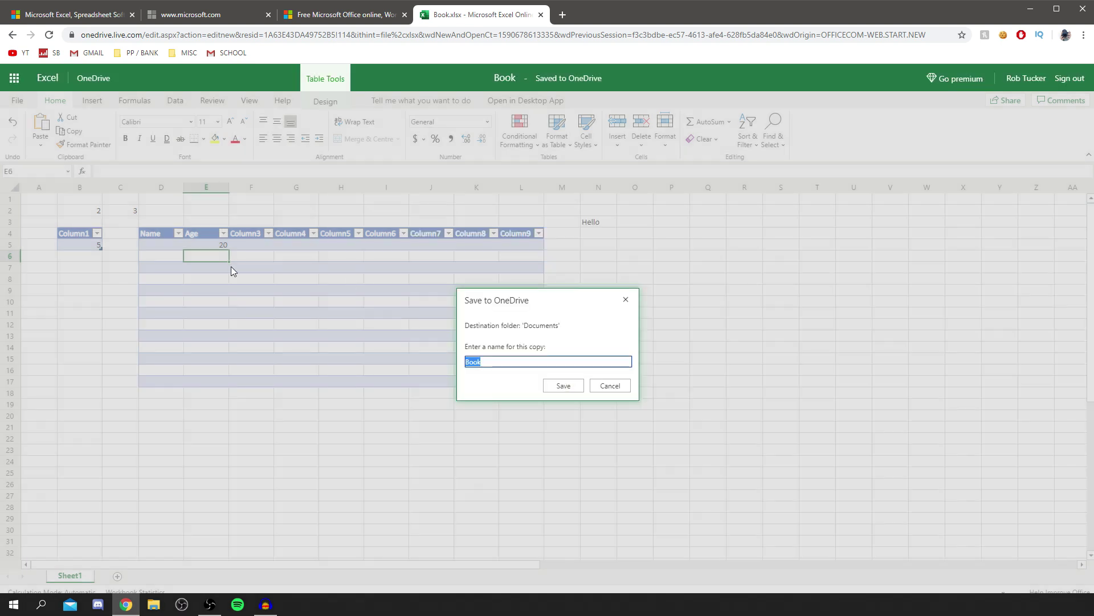
{"action": "type", "text": "Test for youtube"}
{"action": "left_click", "coordinate": [563, 386]}
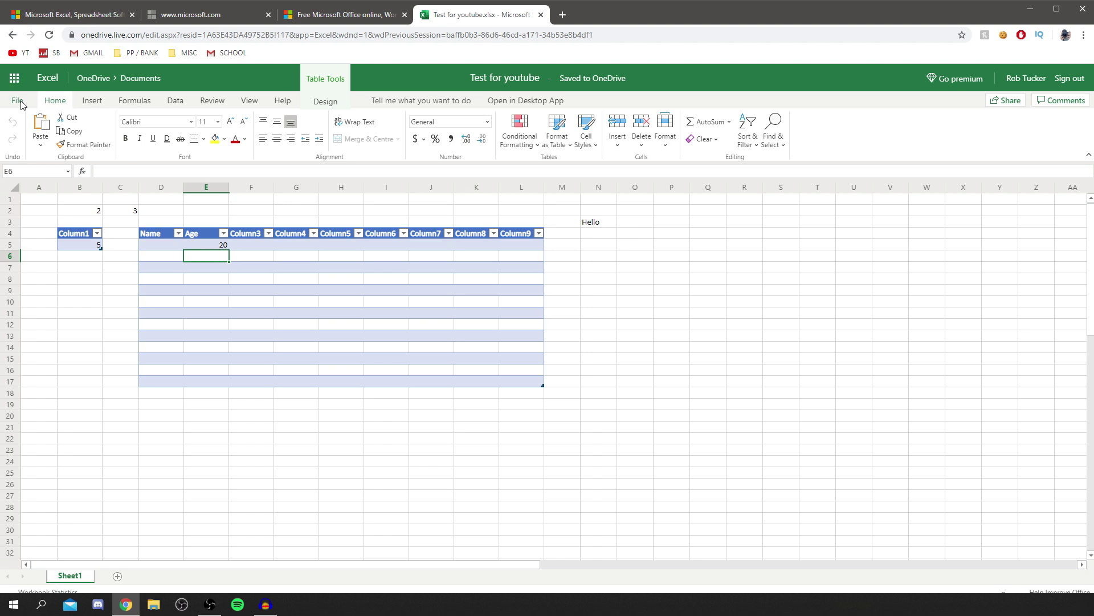
Download a copy of the 'Test for youtube' workbook to the computer.
{"action": "left_click", "coordinate": [19, 101]}
{"action": "left_click", "coordinate": [39, 203]}
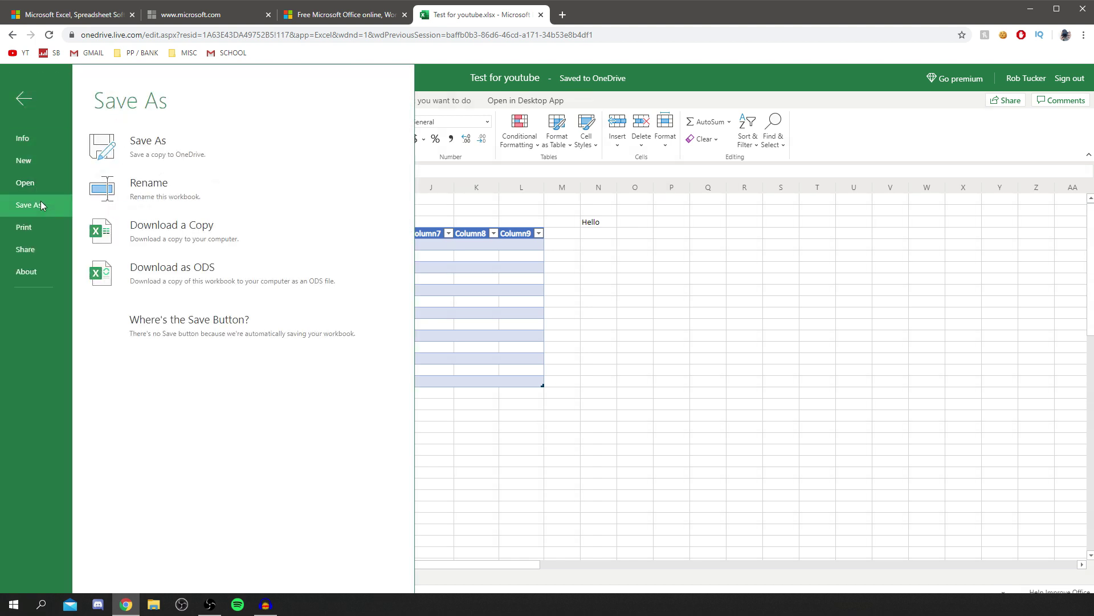
{"action": "left_click", "coordinate": [159, 234]}
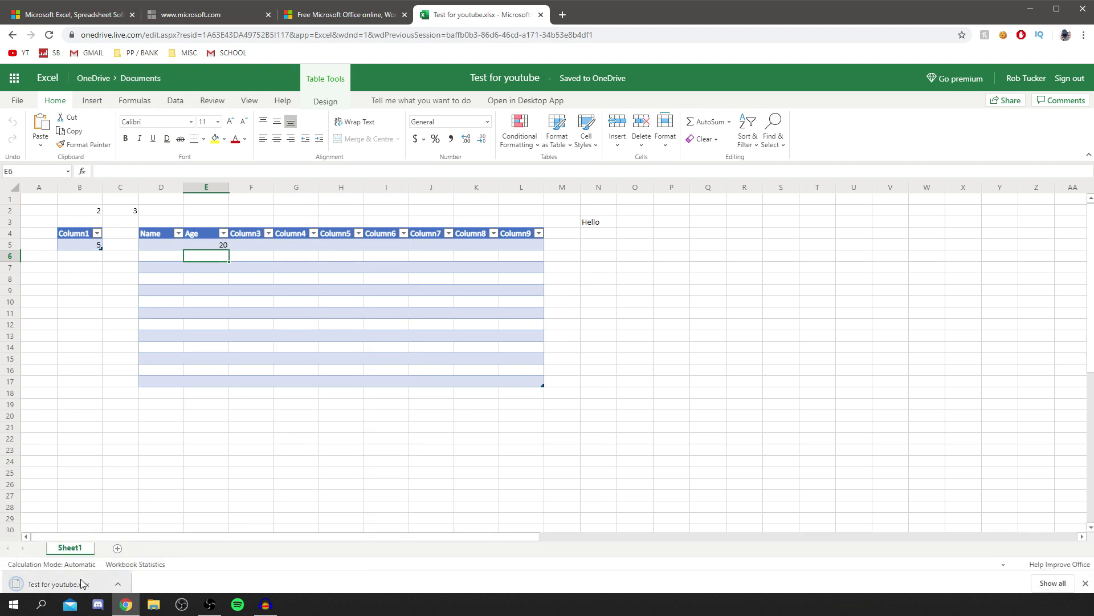
Try opening the downloaded file, dismiss the no-app error, and open a new Google tab.
{"action": "left_click", "coordinate": [74, 583]}
{"action": "left_click_drag", "start_coordinate": [693, 257], "coordinate": [520, 289]}
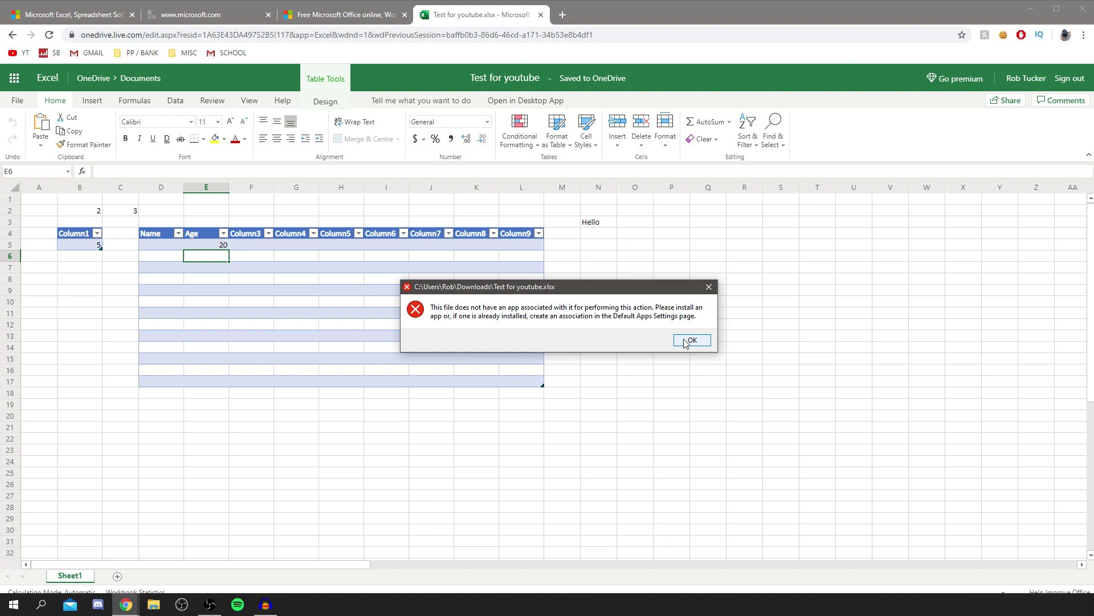
{"action": "left_click", "coordinate": [690, 340]}
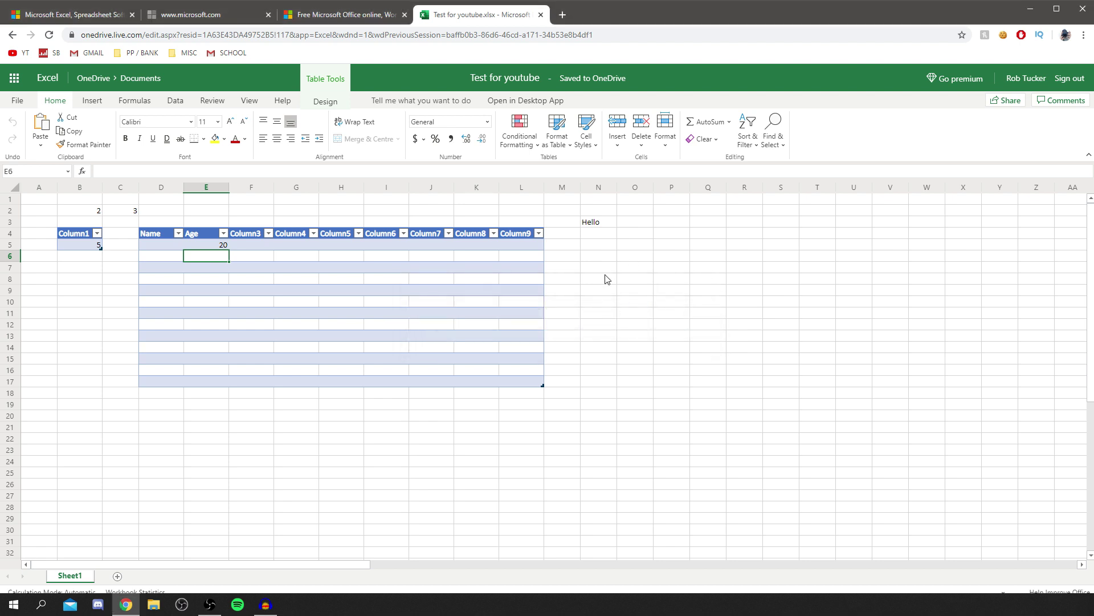
{"action": "key", "text": "ctrl+t"}
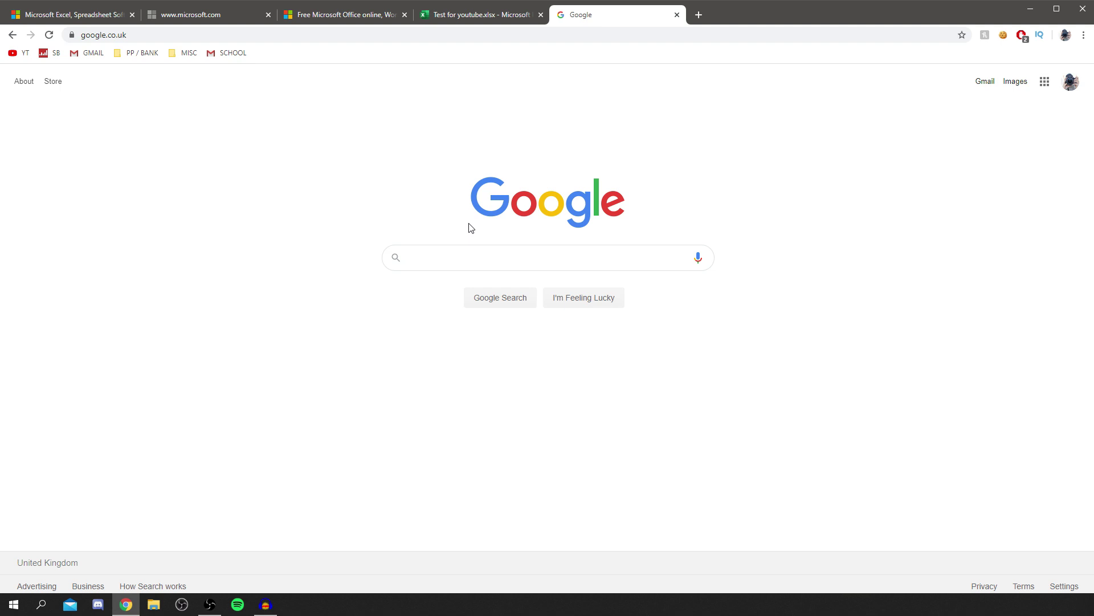
Search for 'google sheets' and open the 'Google Sheets: Sign-in' result to reach the Sheets home page.
{"action": "type", "text": "google she"}
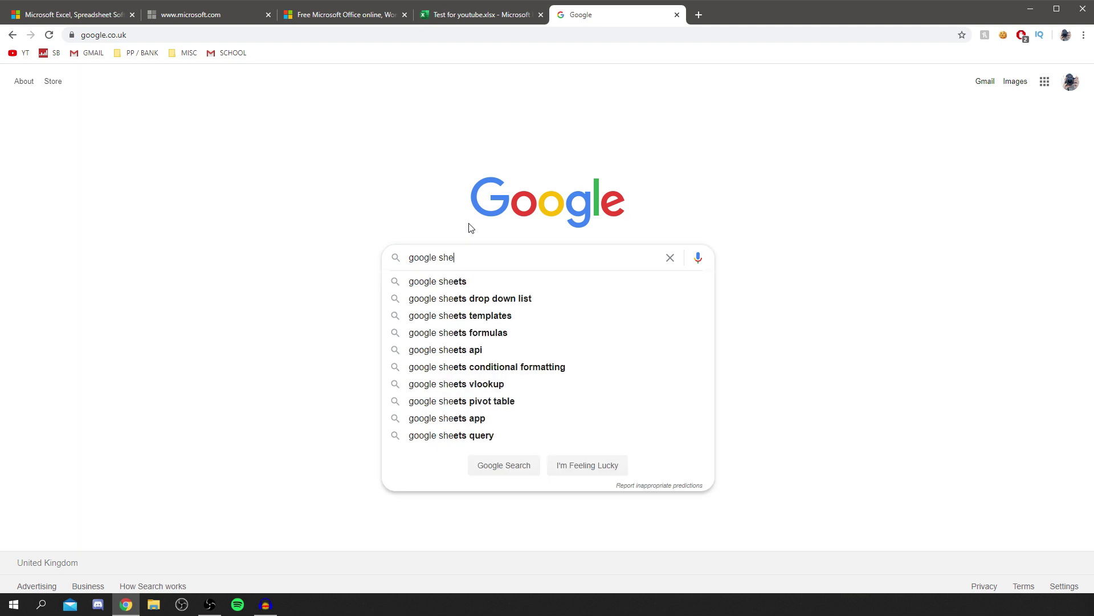
{"action": "type", "text": "ets"}
{"action": "key", "text": "Return"}
{"action": "left_click", "coordinate": [116, 187]}
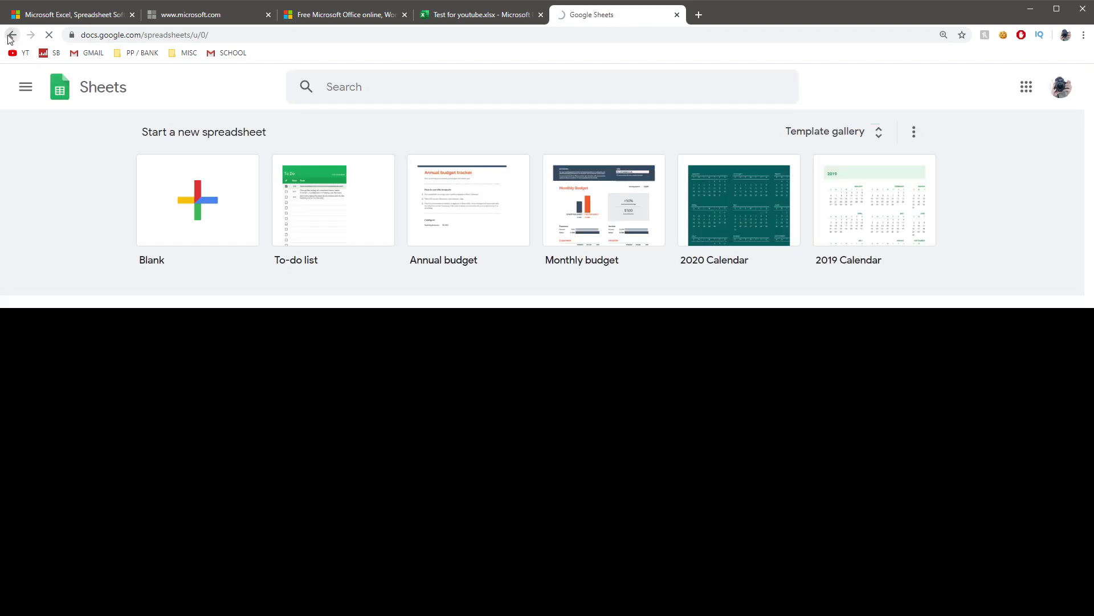
{"action": "left_click", "coordinate": [12, 34]}
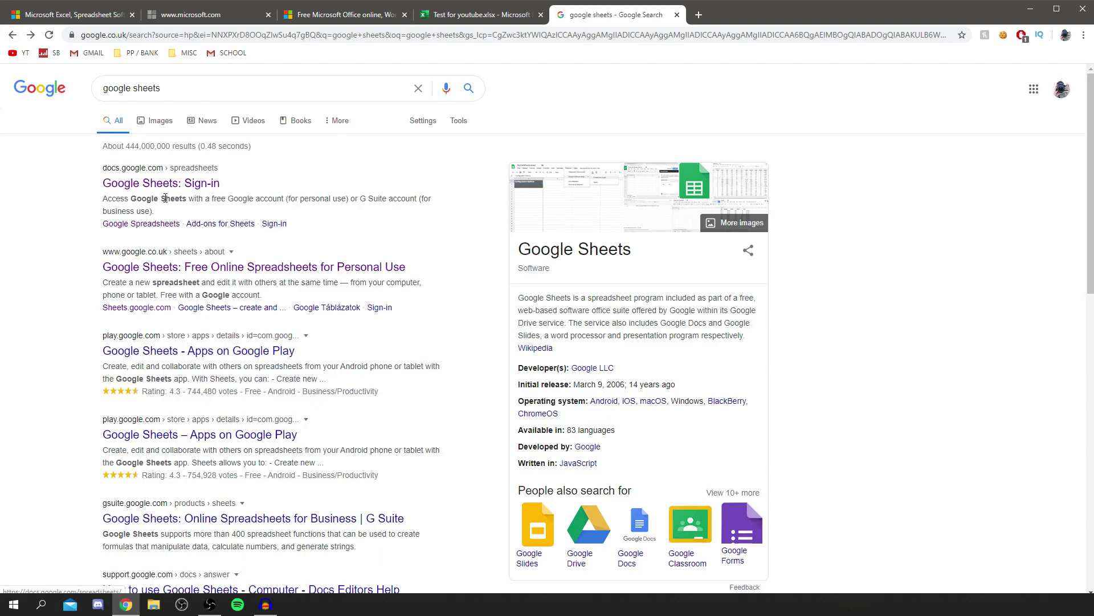
{"action": "left_click", "coordinate": [151, 183]}
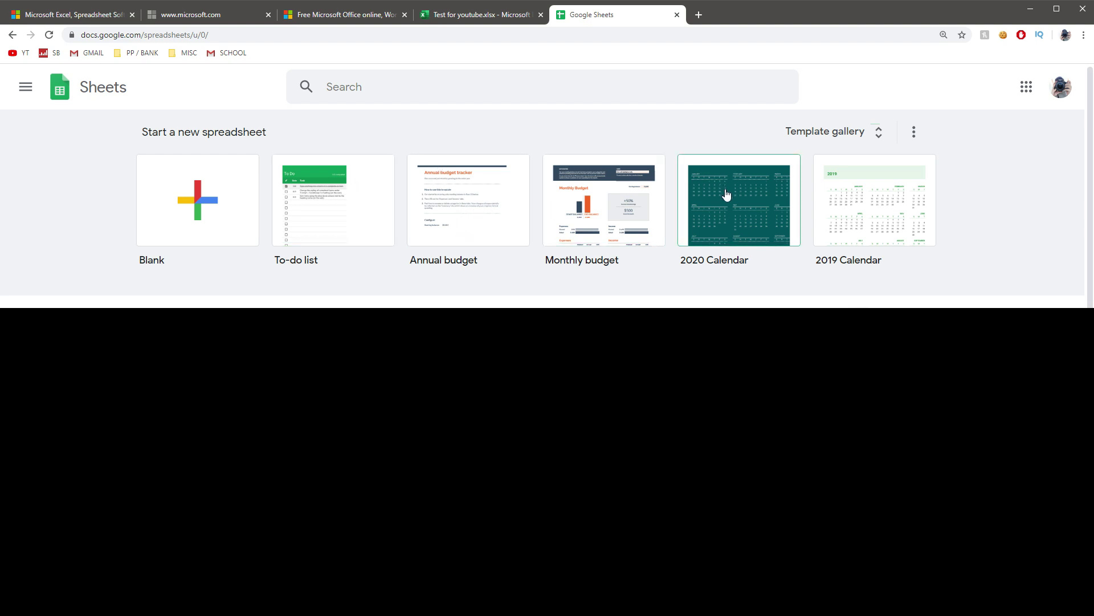
Open the Template gallery and browse the Personal and Work templates, such as Invoice and Expense report.
{"action": "left_click", "coordinate": [878, 133]}
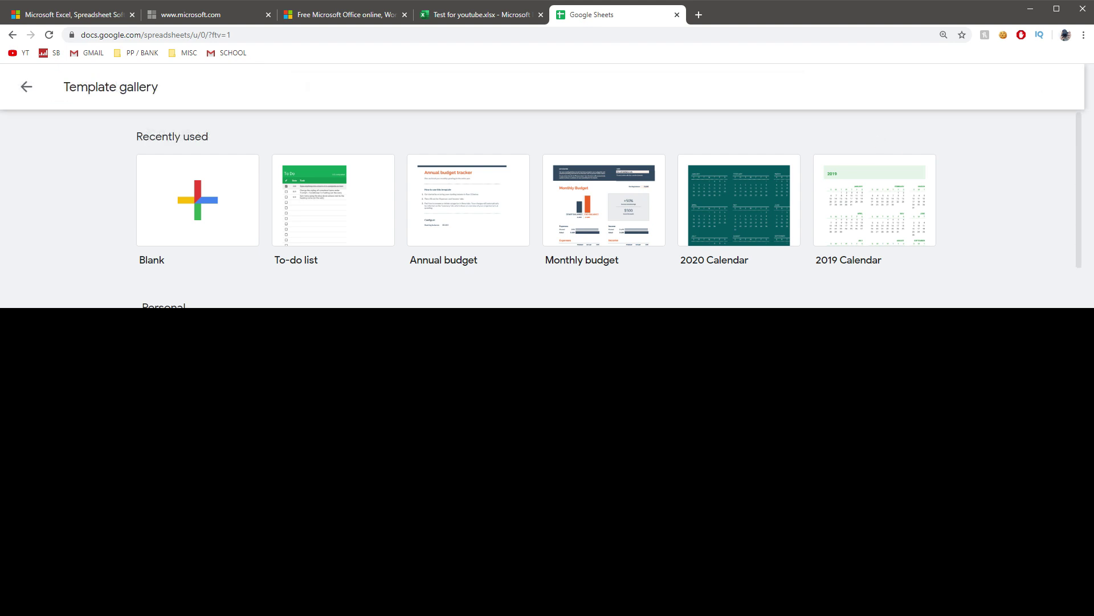
{"action": "scroll", "coordinate": [578, 403], "scroll_direction": "down", "scroll_amount": 5}
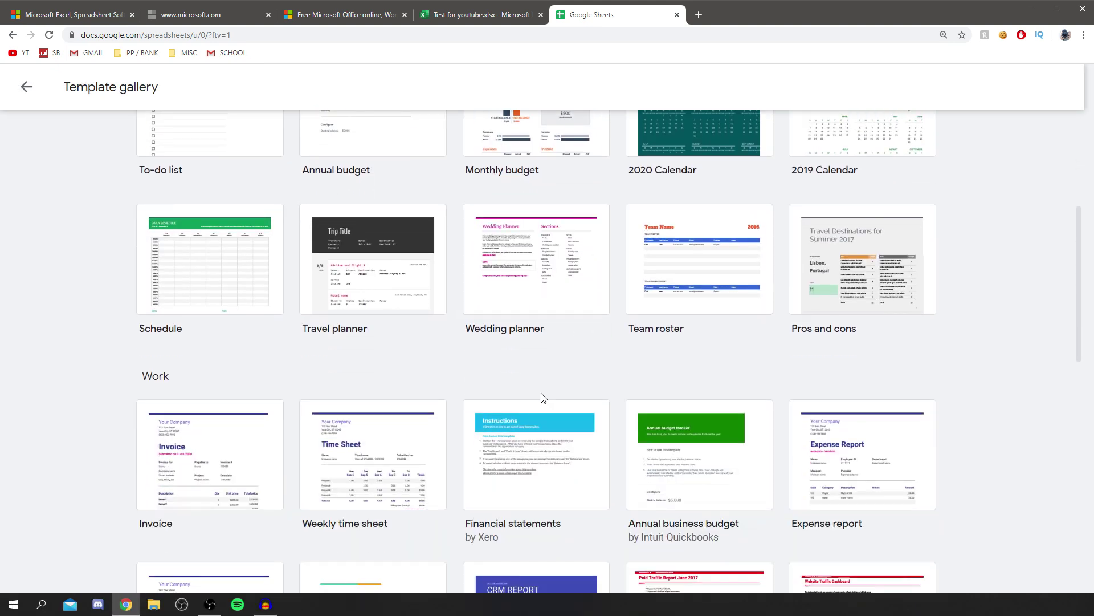
{"action": "scroll", "coordinate": [508, 381], "scroll_direction": "down", "scroll_amount": 4}
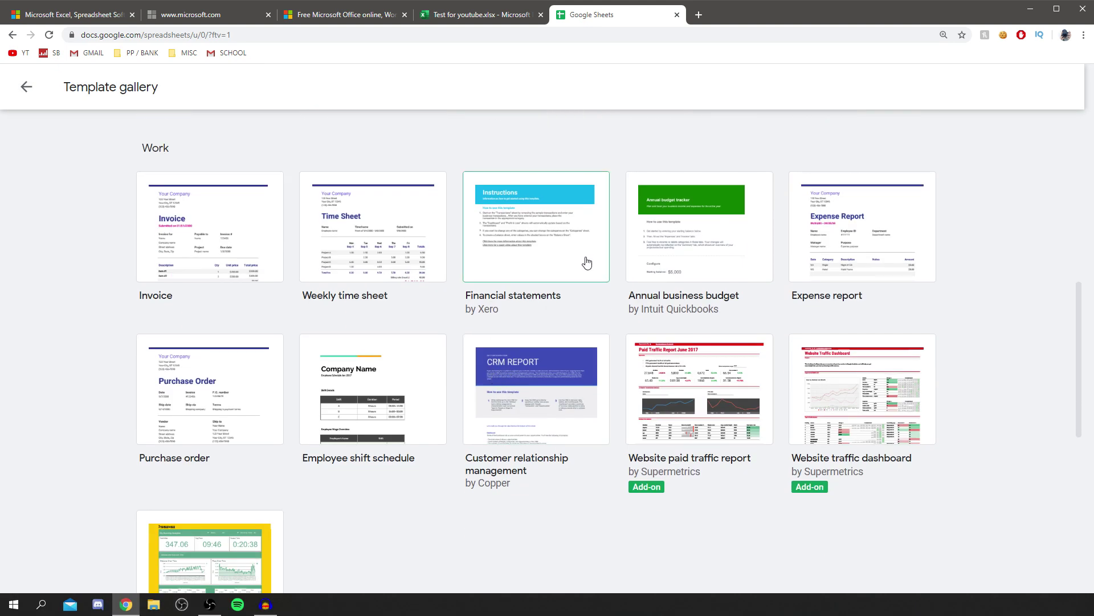
{"action": "scroll", "coordinate": [587, 262], "scroll_direction": "up", "scroll_amount": 5}
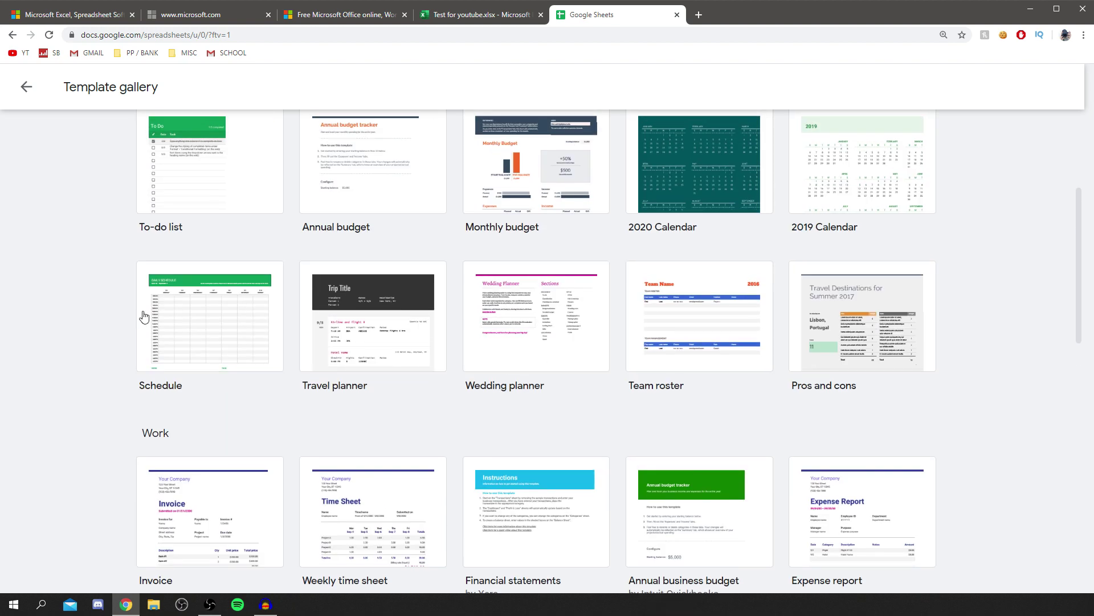
{"action": "scroll", "coordinate": [142, 312], "scroll_direction": "up", "scroll_amount": 4}
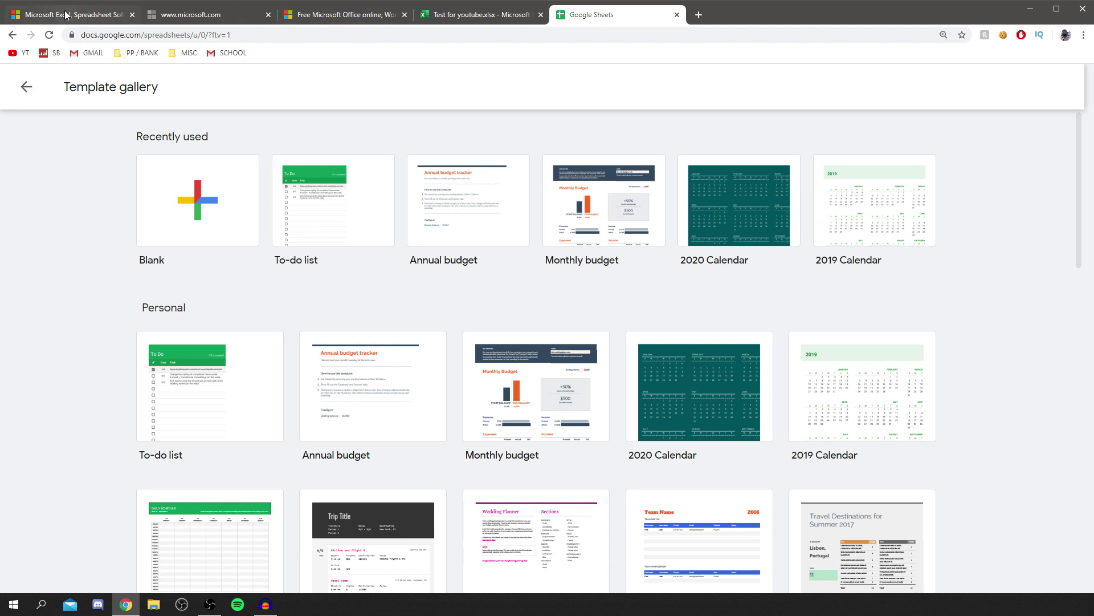
{"action": "left_click", "coordinate": [317, 14]}
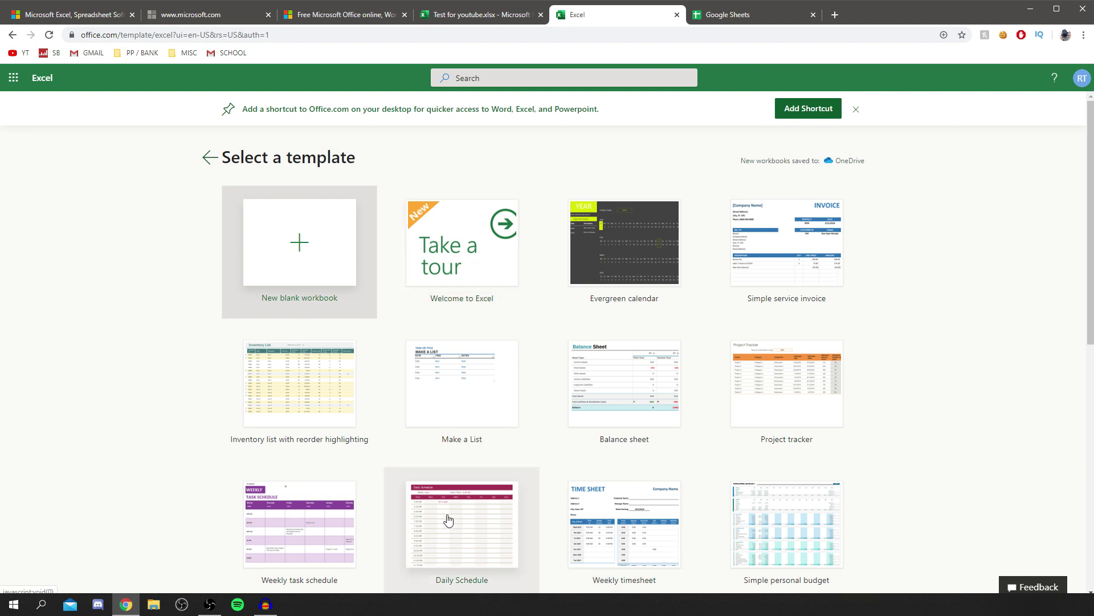
{"action": "scroll", "coordinate": [453, 490], "scroll_direction": "down", "scroll_amount": 2}
{"action": "scroll", "coordinate": [679, 349], "scroll_direction": "down", "scroll_amount": 2}
{"action": "scroll", "coordinate": [764, 325], "scroll_direction": "down", "scroll_amount": 4}
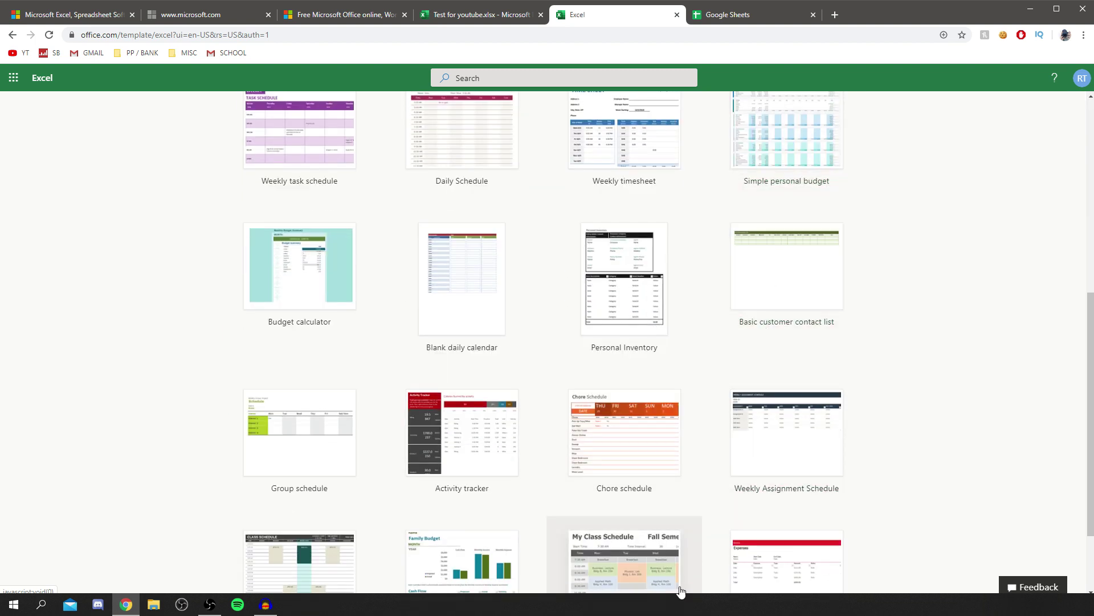
{"action": "scroll", "coordinate": [471, 497], "scroll_direction": "down", "scroll_amount": 2}
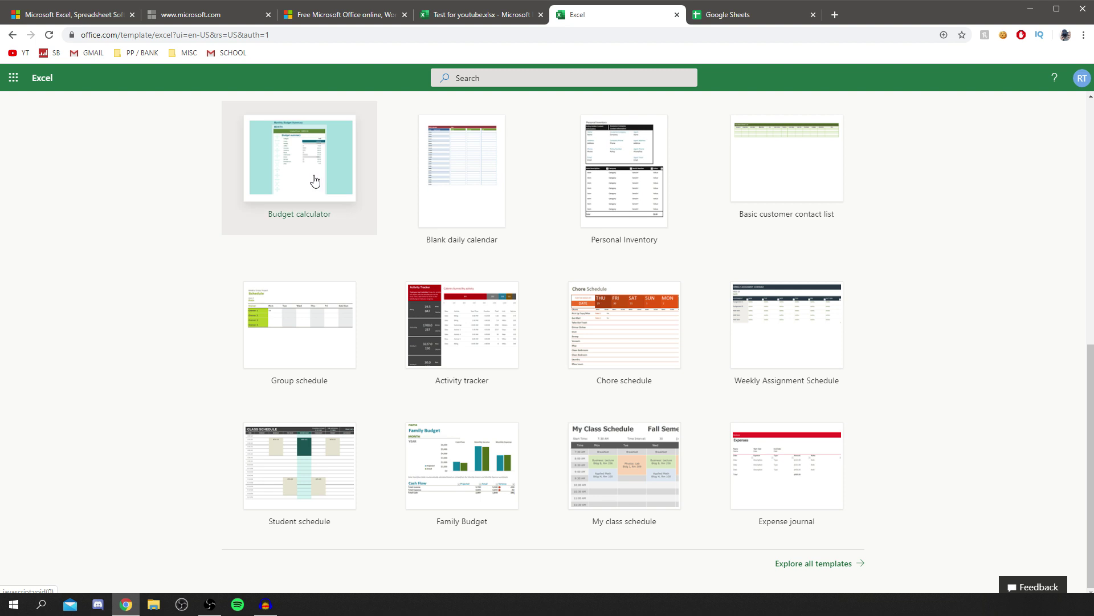
{"action": "scroll", "coordinate": [317, 171], "scroll_direction": "up", "scroll_amount": 5}
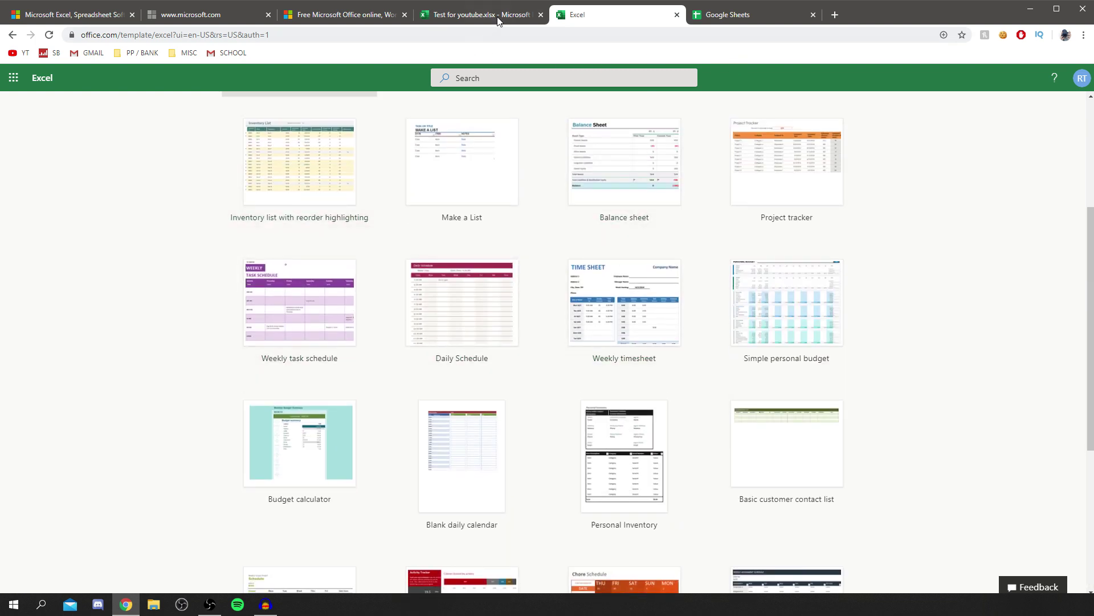
{"action": "left_click", "coordinate": [692, 9]}
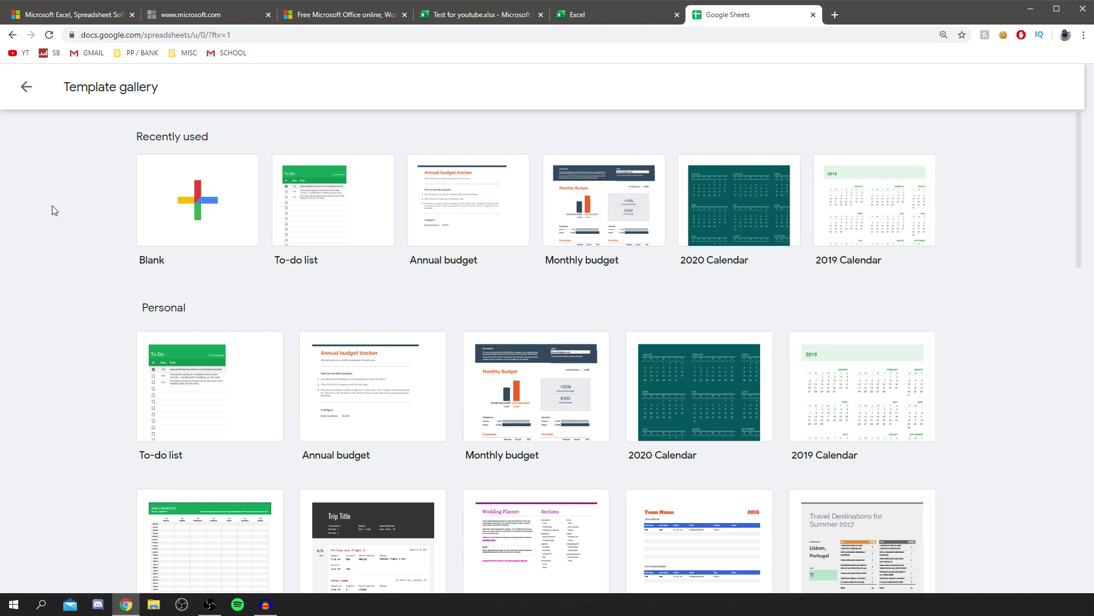
{"action": "left_click", "coordinate": [190, 216]}
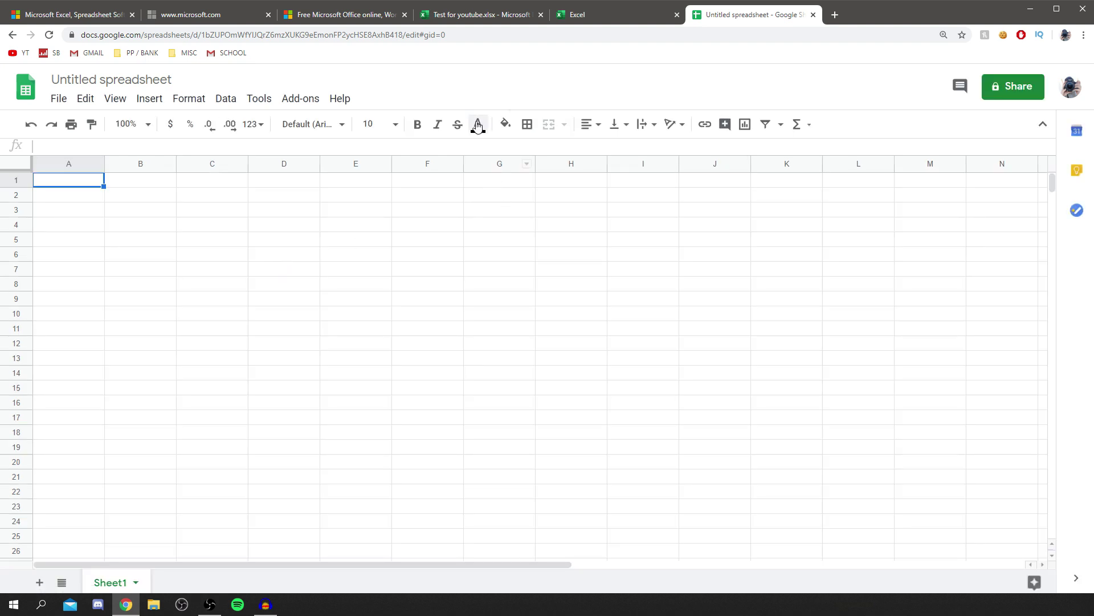
Rename the untitled spreadsheet to 'test' and dismiss the document status tip.
{"action": "left_click", "coordinate": [113, 77]}
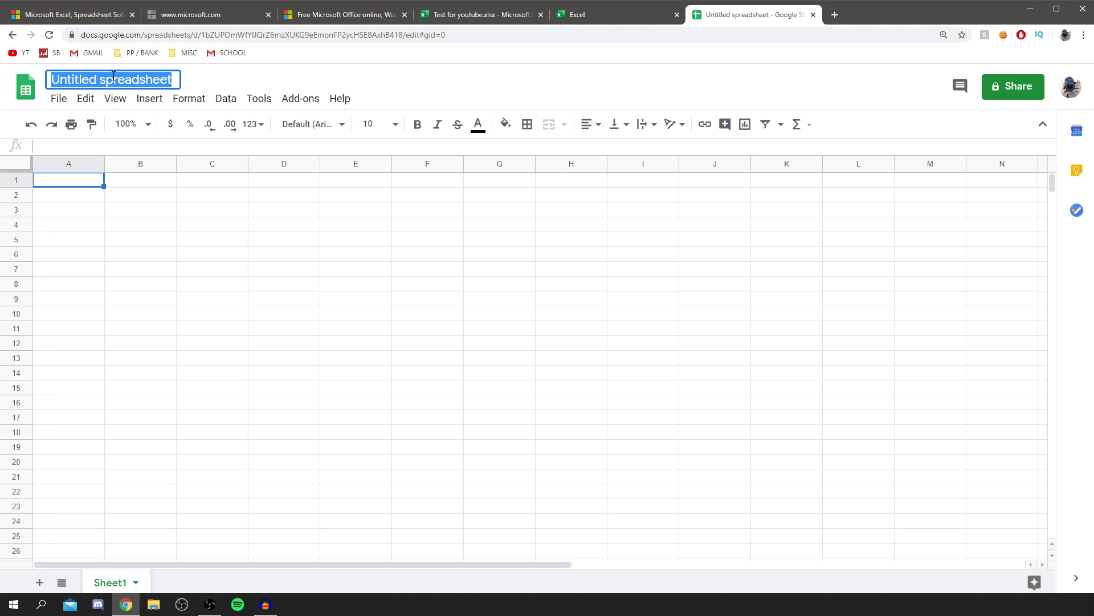
{"action": "type", "text": "test"}
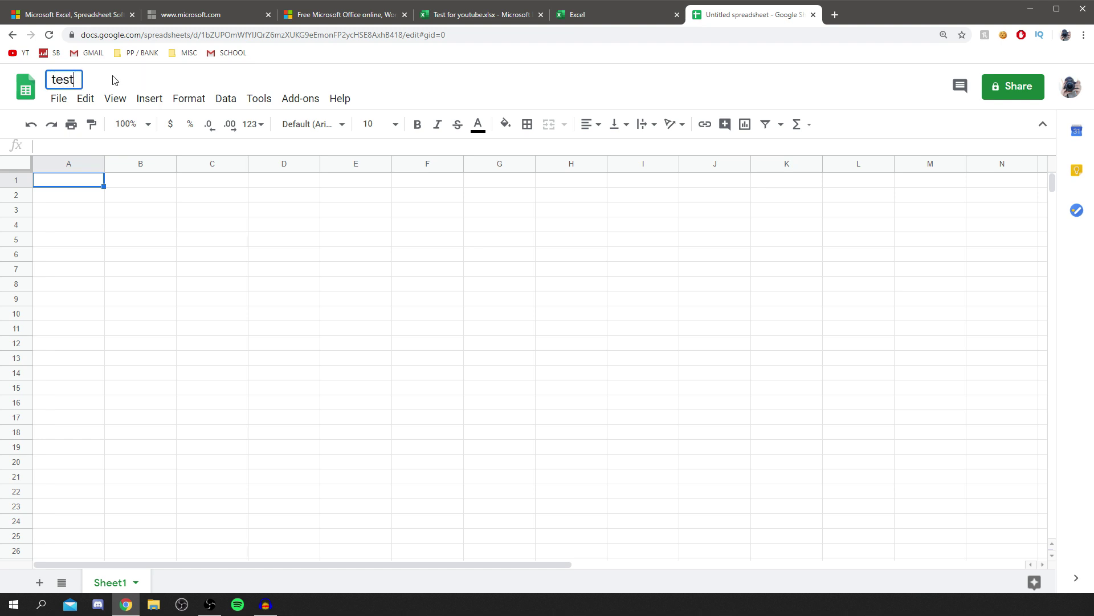
{"action": "key", "text": "Return"}
{"action": "left_click", "coordinate": [242, 241]}
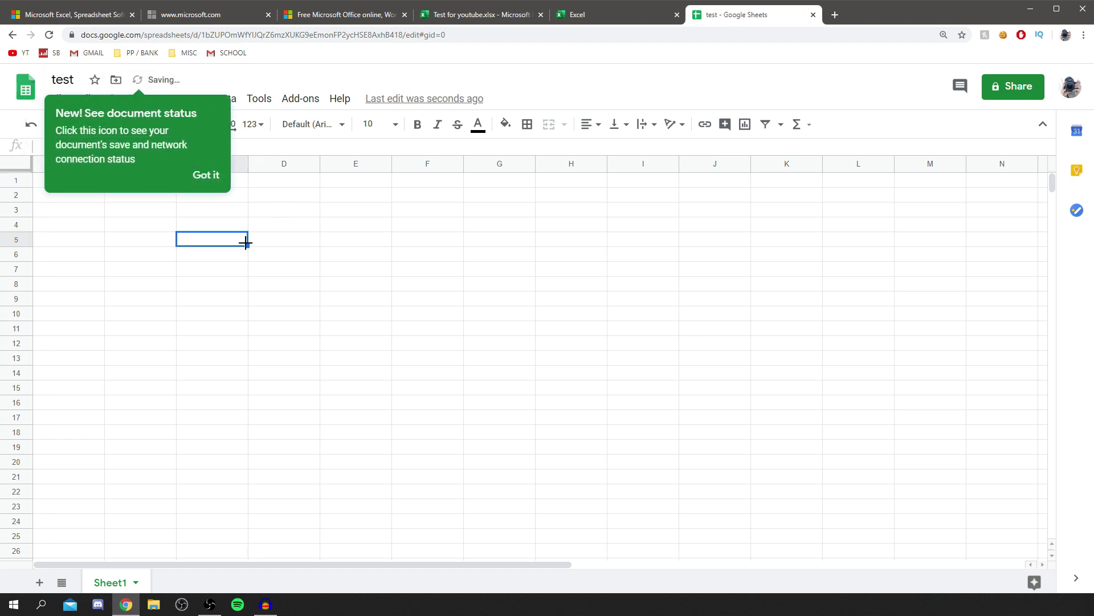
{"action": "left_click", "coordinate": [144, 255]}
{"action": "left_click", "coordinate": [209, 185]}
{"action": "left_click", "coordinate": [140, 209]}
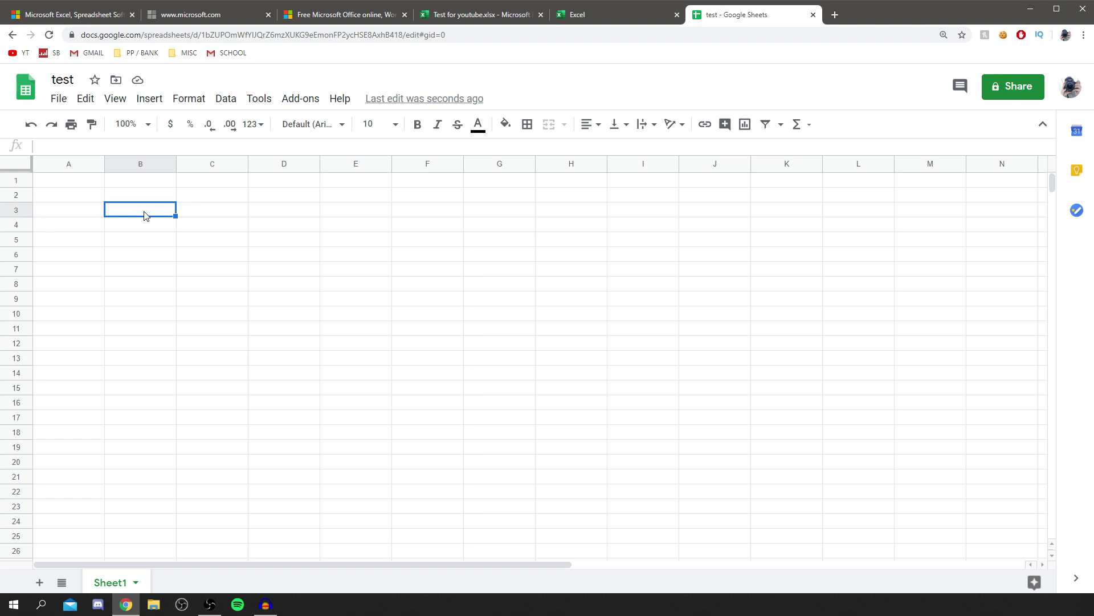
Enter 1 in cell B1 and 7 in cell C1.
{"action": "left_click", "coordinate": [182, 221]}
{"action": "left_click", "coordinate": [151, 210]}
{"action": "left_click", "coordinate": [122, 200]}
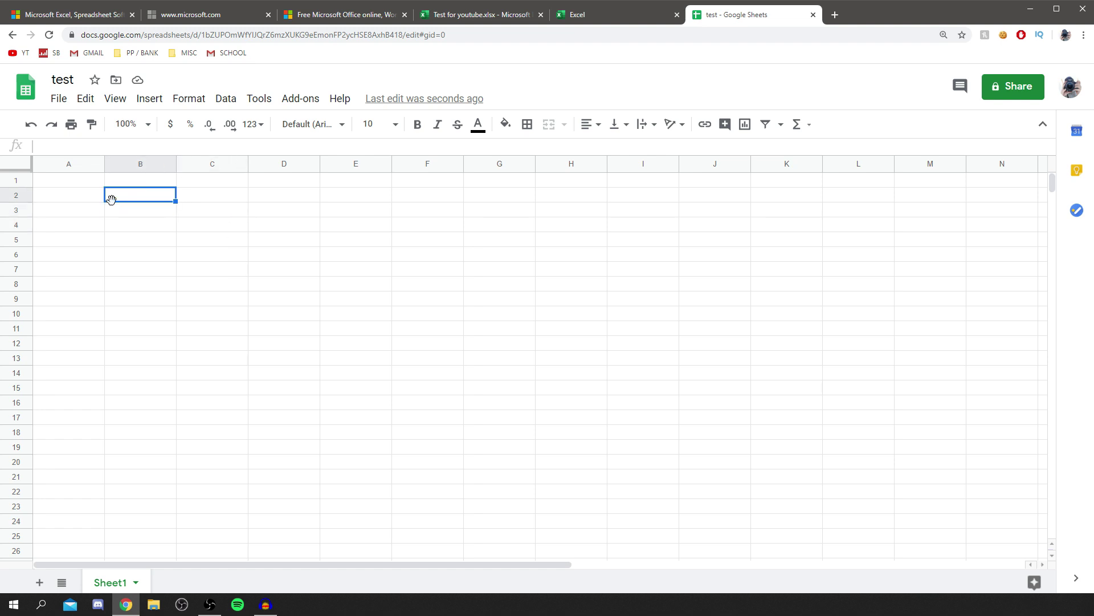
{"action": "type", "text": "="}
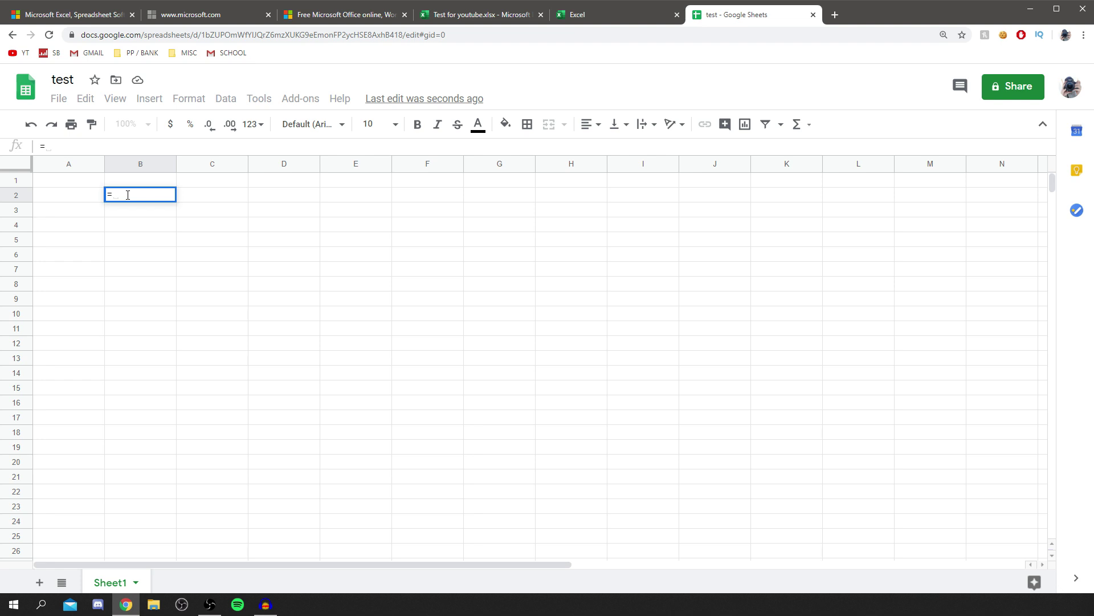
{"action": "key", "text": "BackSpace"}
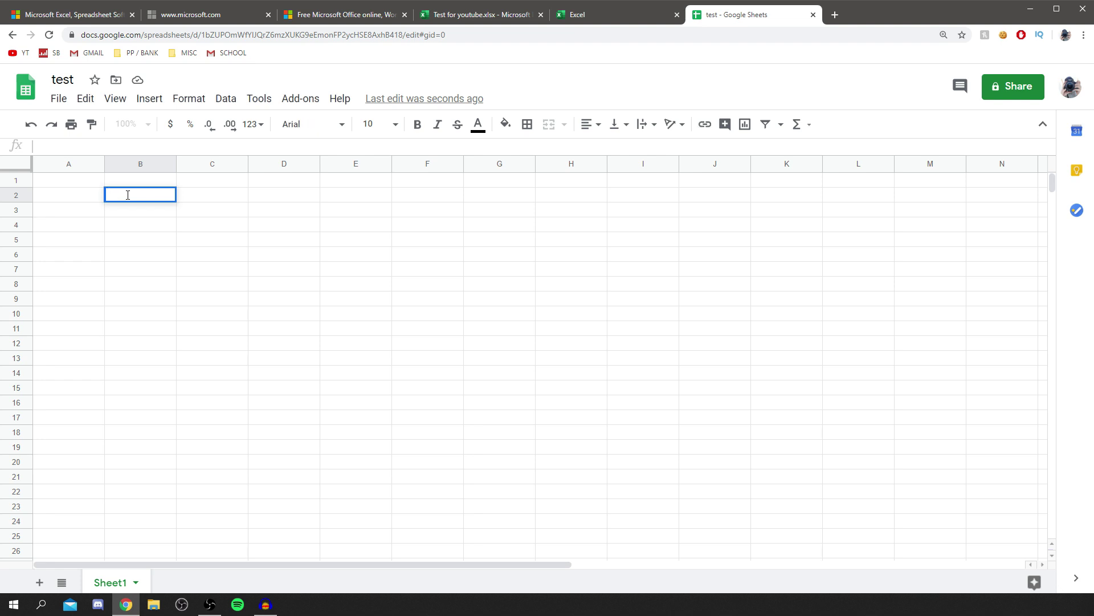
{"action": "key", "text": "Up"}
{"action": "type", "text": "1"}
{"action": "key", "text": "Tab"}
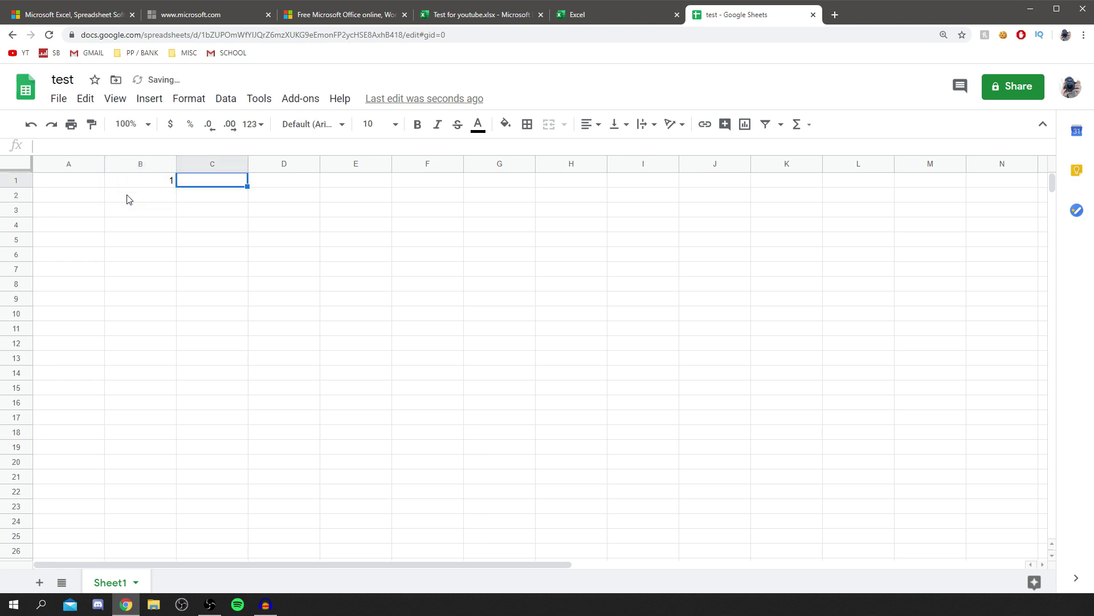
{"action": "type", "text": "7"}
{"action": "key", "text": "Return"}
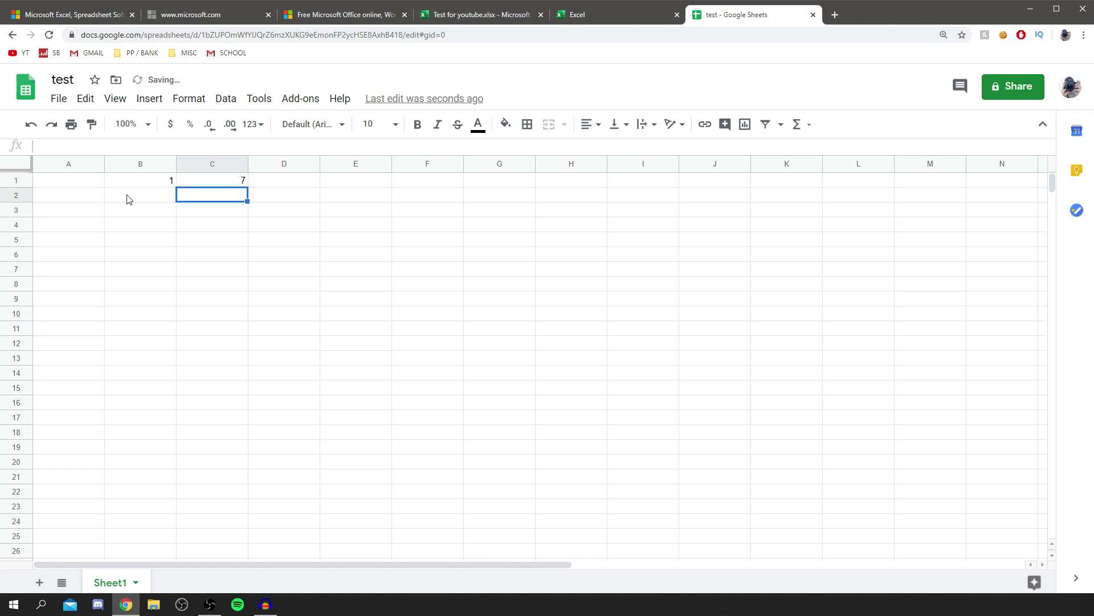
Put the formula =B1+C1 in B2 so it shows 8.
{"action": "left_click", "coordinate": [127, 199]}
{"action": "type", "text": "="}
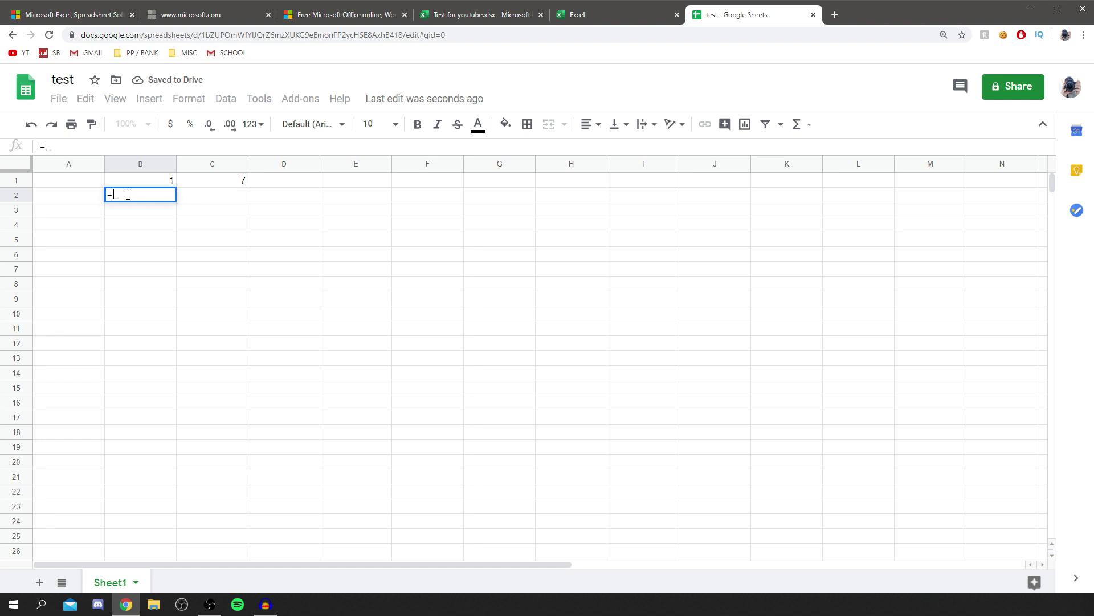
{"action": "type", "text": "B1"}
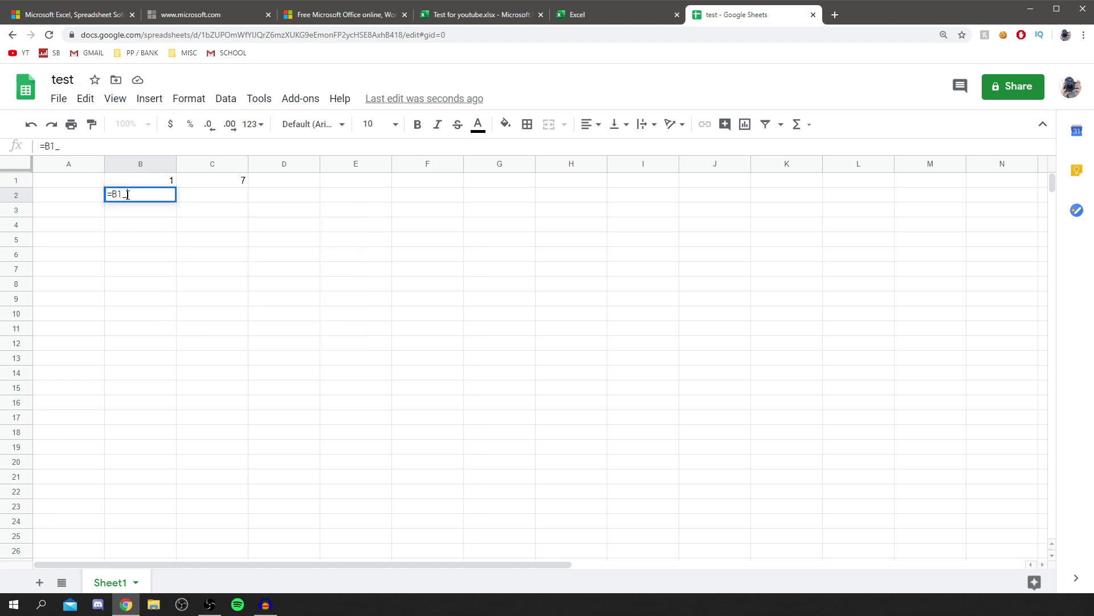
{"action": "type", "text": "+"}
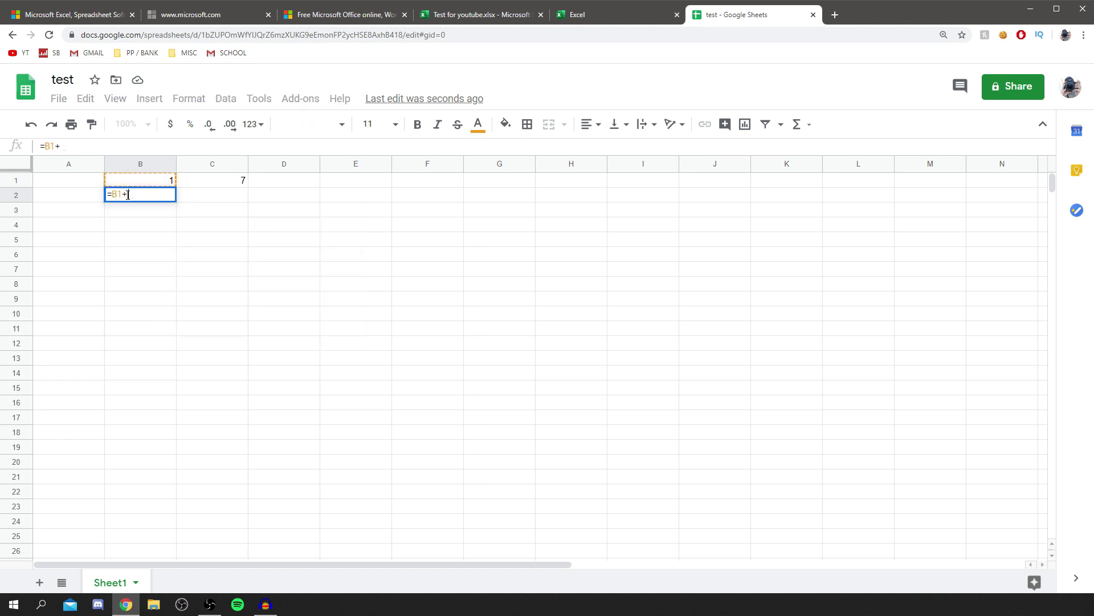
{"action": "type", "text": "C1"}
{"action": "key", "text": "Return"}
{"action": "key", "text": "Right"}
{"action": "left_click", "coordinate": [127, 199]}
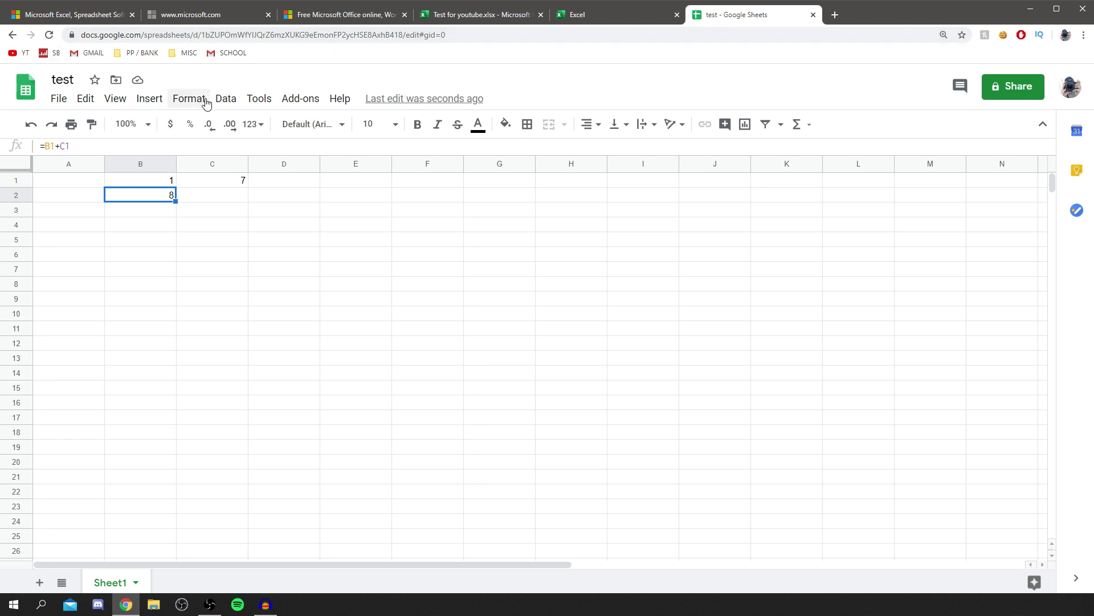
Import Test for youtube.xlsx as a new spreadsheet, open it, then return to the Excel templates page.
{"action": "left_click", "coordinate": [59, 99]}
{"action": "left_click", "coordinate": [89, 207]}
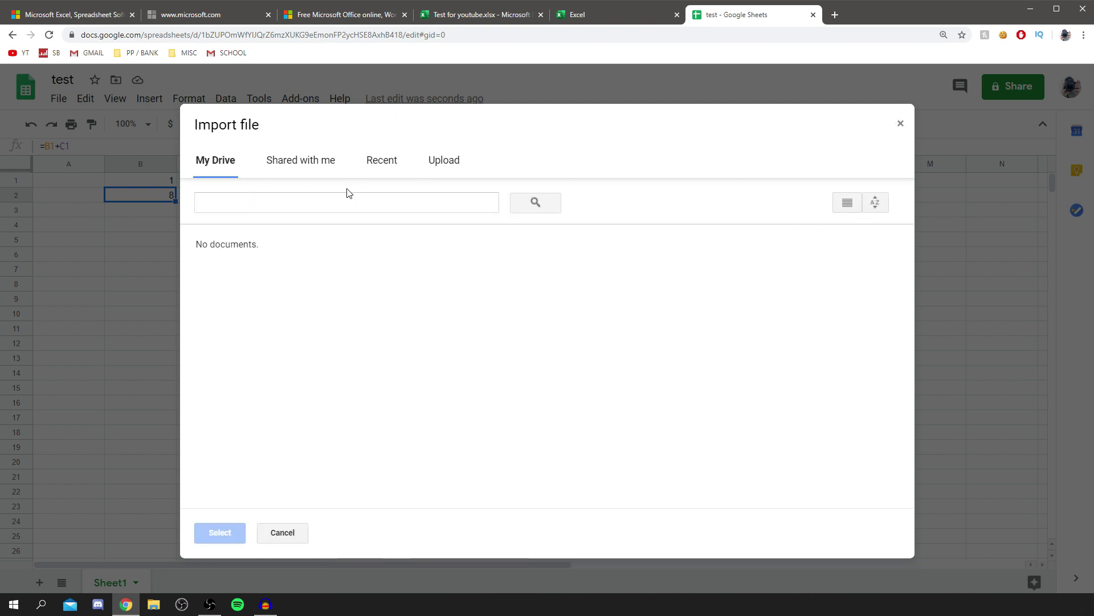
{"action": "left_click", "coordinate": [423, 165]}
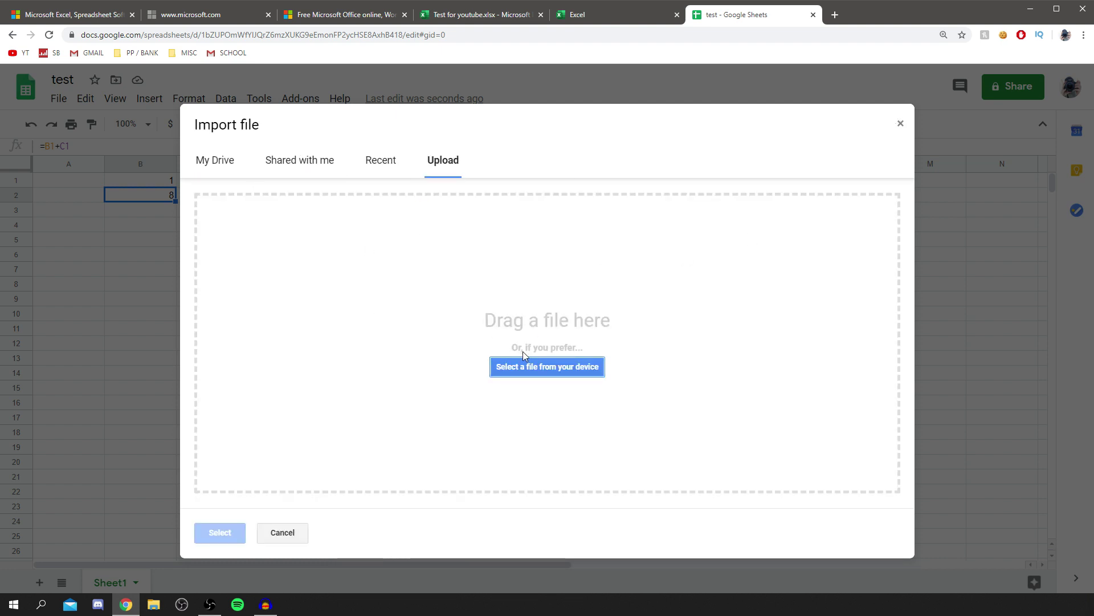
{"action": "left_click", "coordinate": [533, 361]}
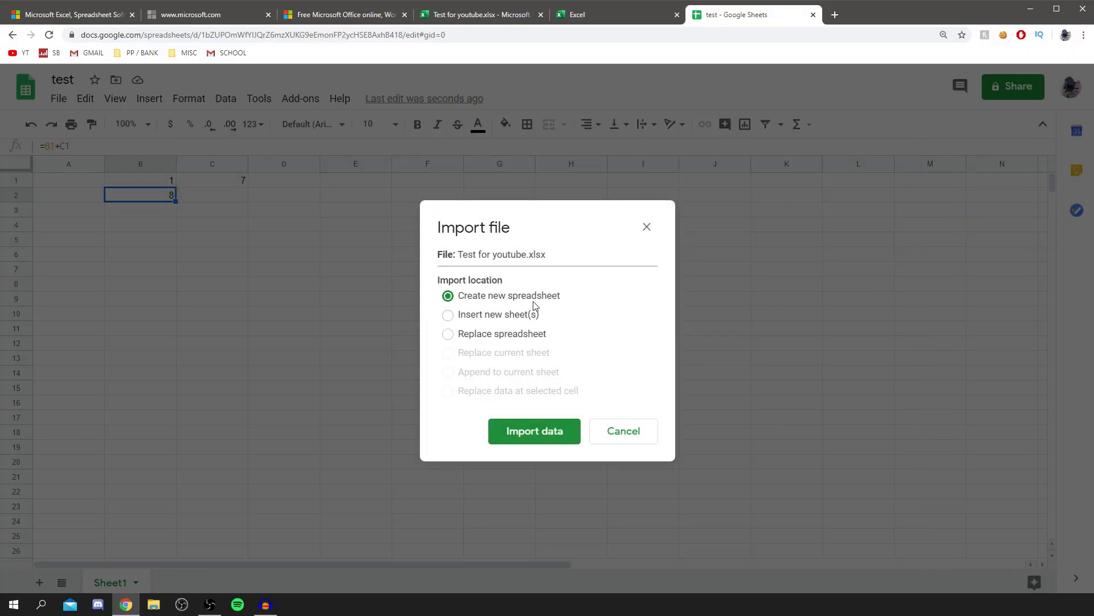
{"action": "left_click", "coordinate": [539, 435]}
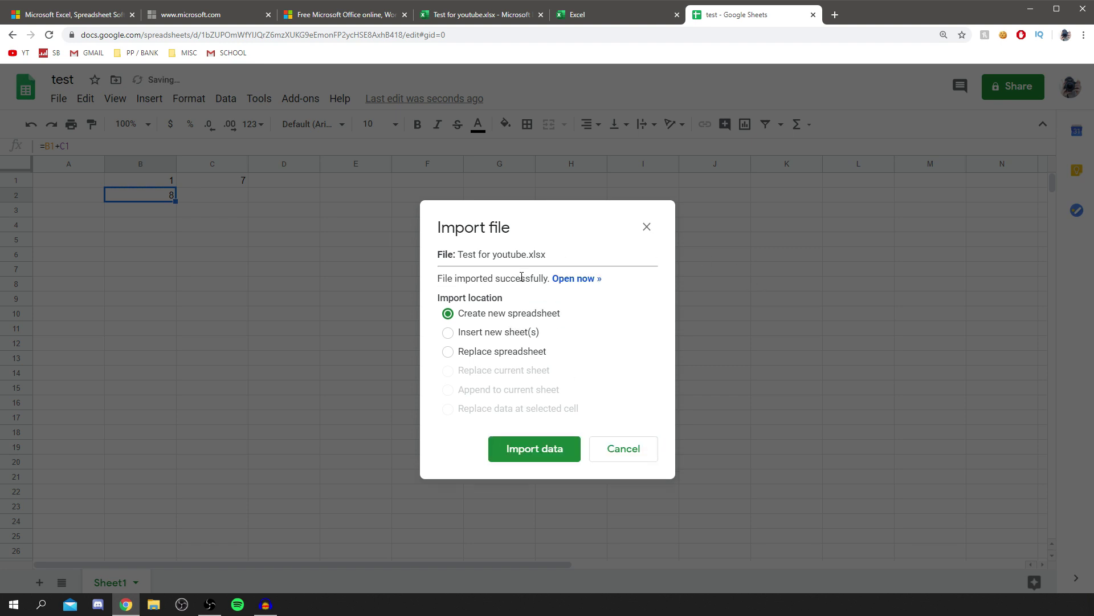
{"action": "left_click", "coordinate": [580, 281]}
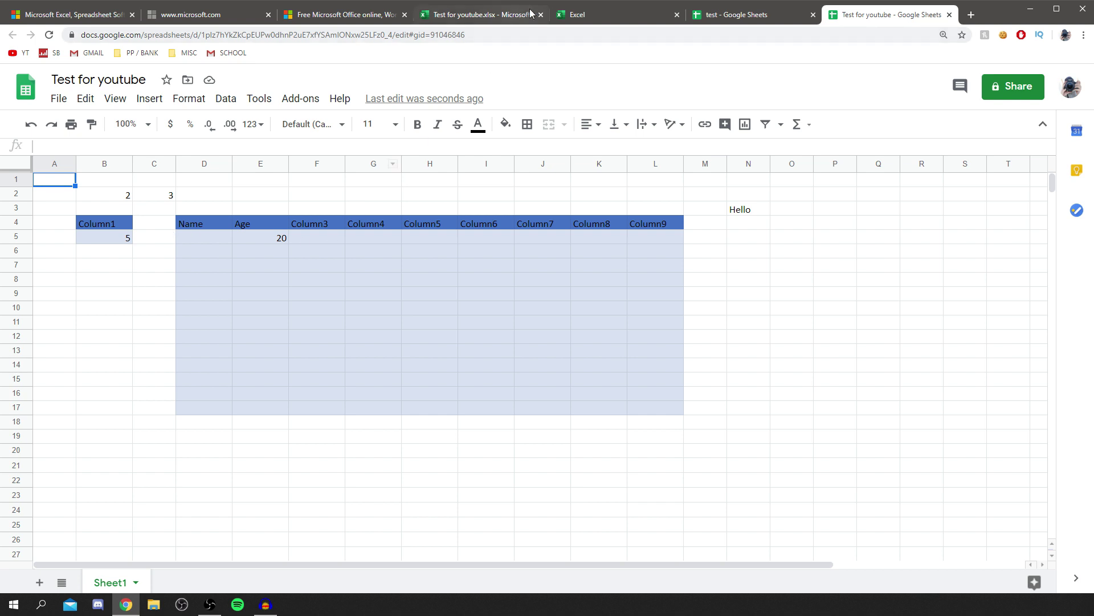
{"action": "left_click", "coordinate": [579, 15]}
{"action": "scroll", "coordinate": [349, 188], "scroll_direction": "up", "scroll_amount": 4}
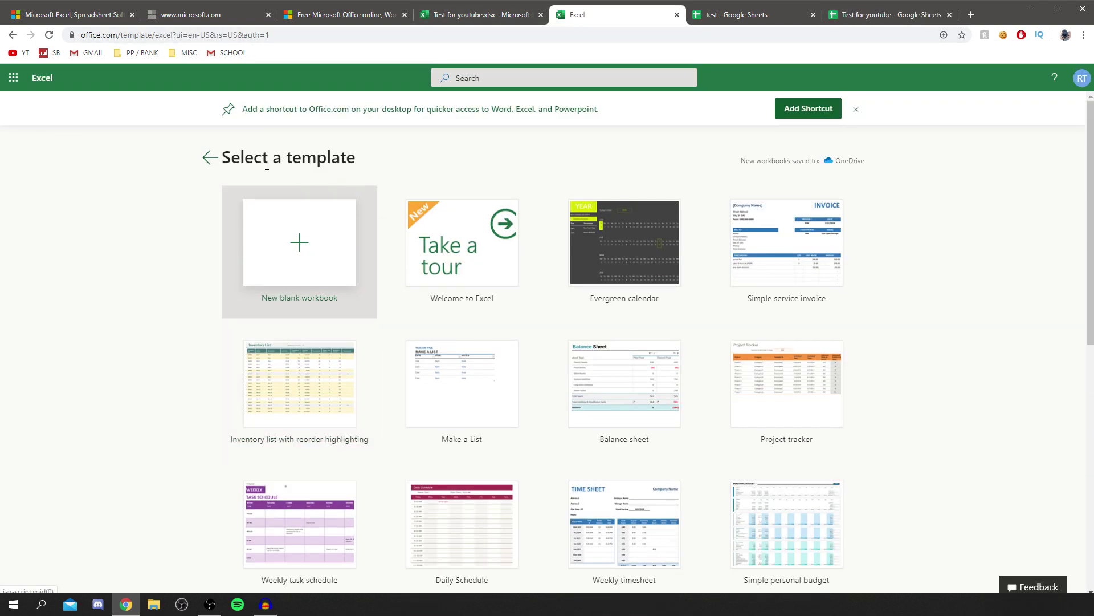